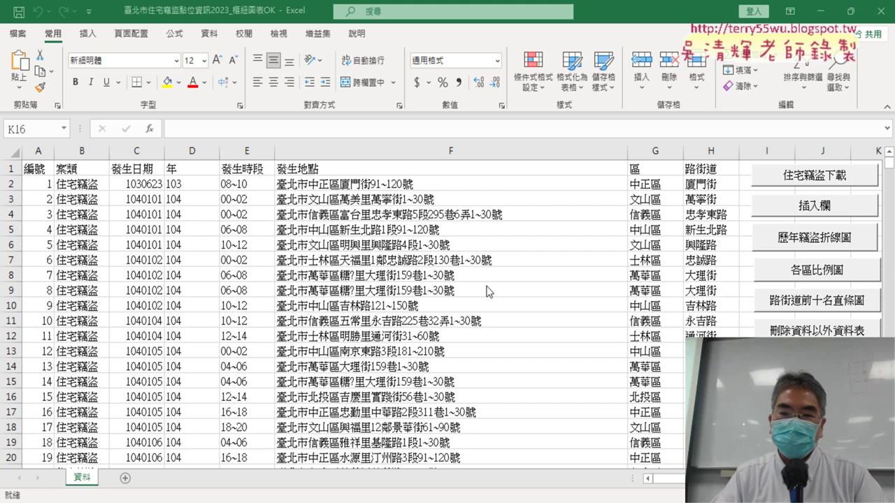
Run the 歷年竊盜折線圖 macro from its button on the 資料 sheet
left_click(796, 244)
left_click(819, 241)
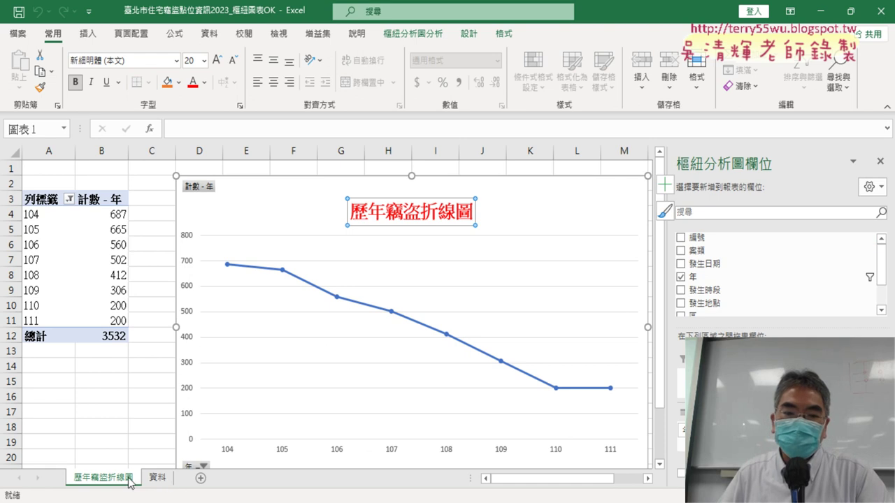
left_click(167, 479)
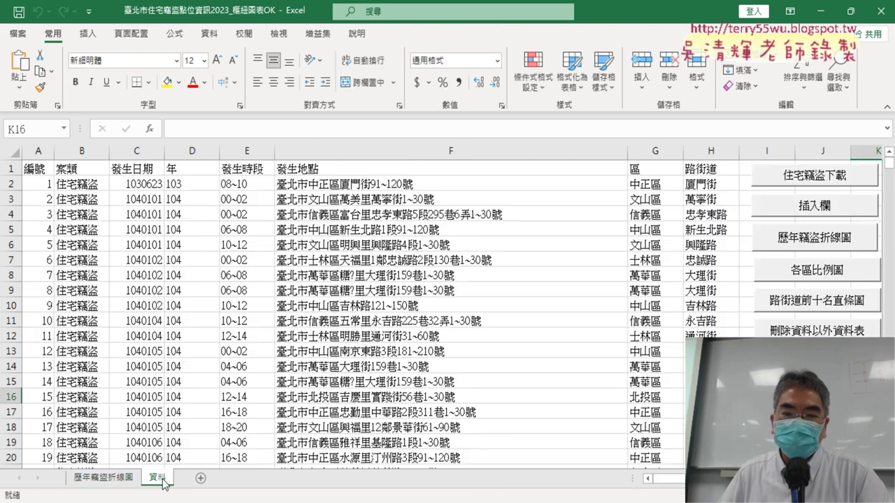
Check the new 歷年竊盜折線圖 pivot line chart sheet, then go back to the 資料 sheet
right_click(776, 242)
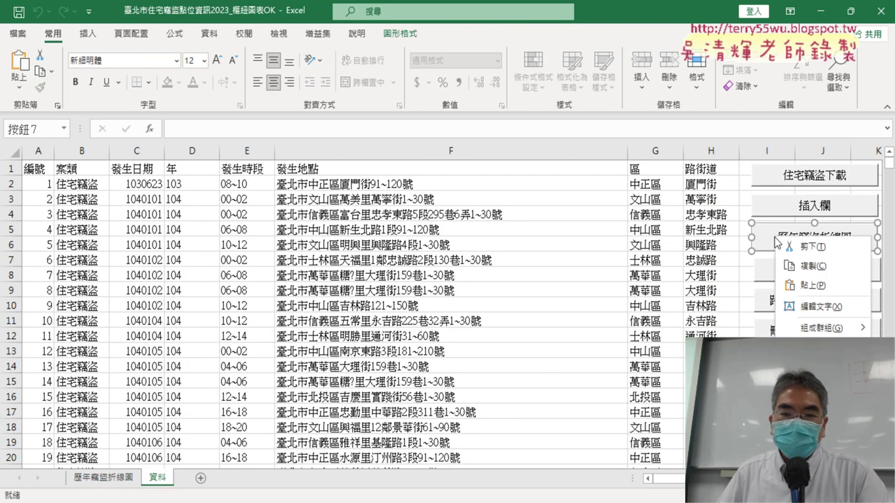
left_click(108, 483)
left_click(110, 481)
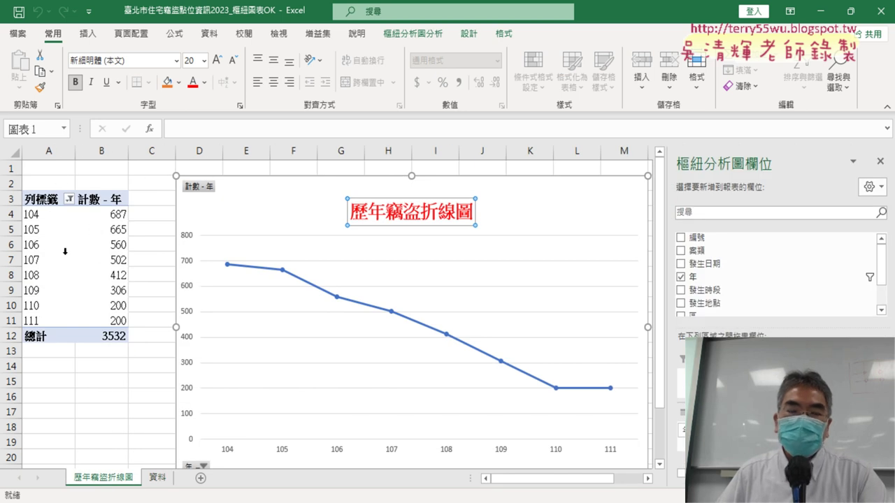
mouse_move(97, 273)
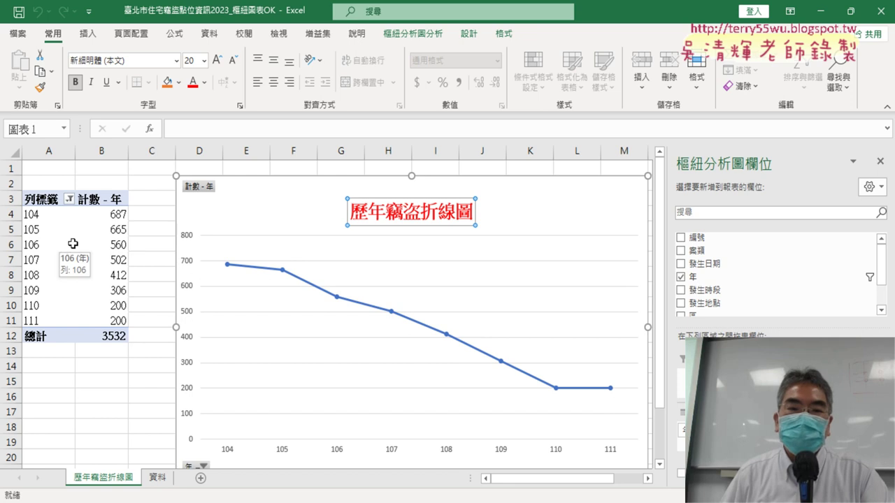
left_click(156, 478)
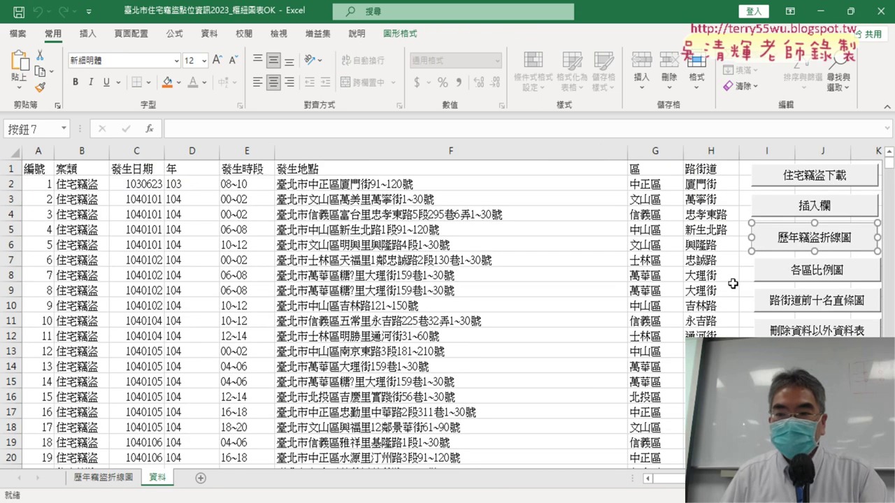
Open the line chart button's assigned macro in the VBA editor and maximize the Module3 code window
right_click(796, 225)
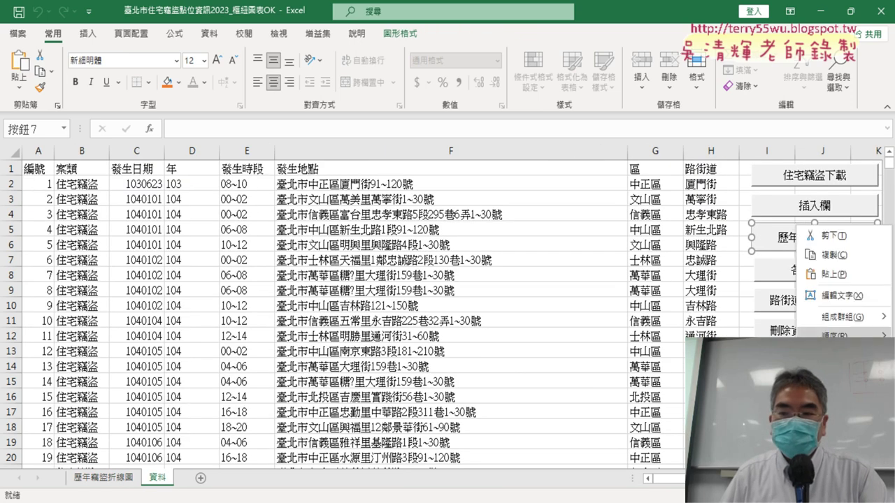
left_click(838, 358)
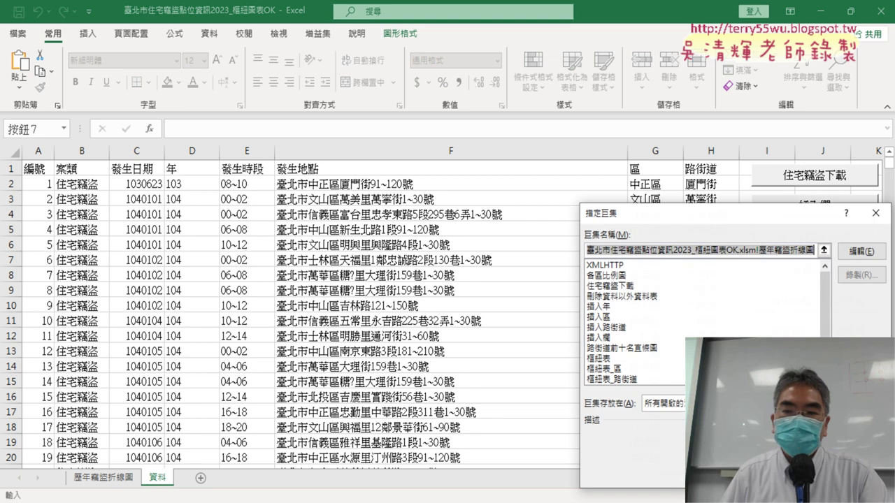
left_click(862, 253)
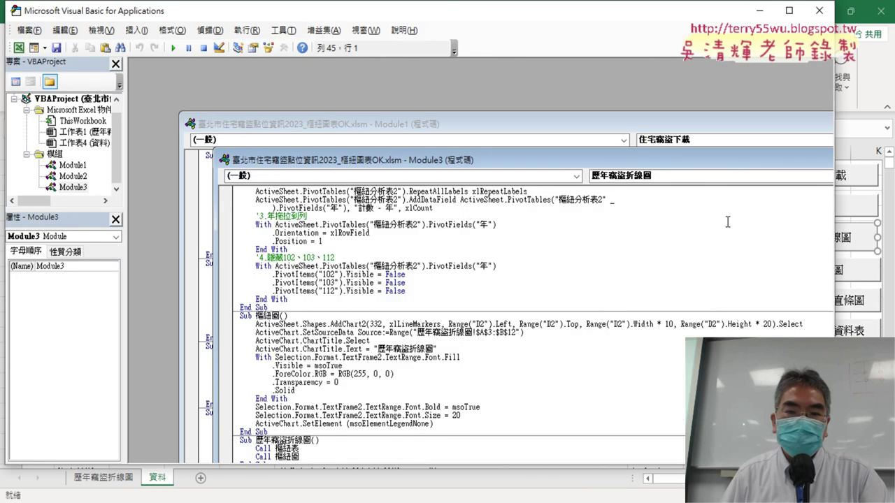
double_click(545, 161)
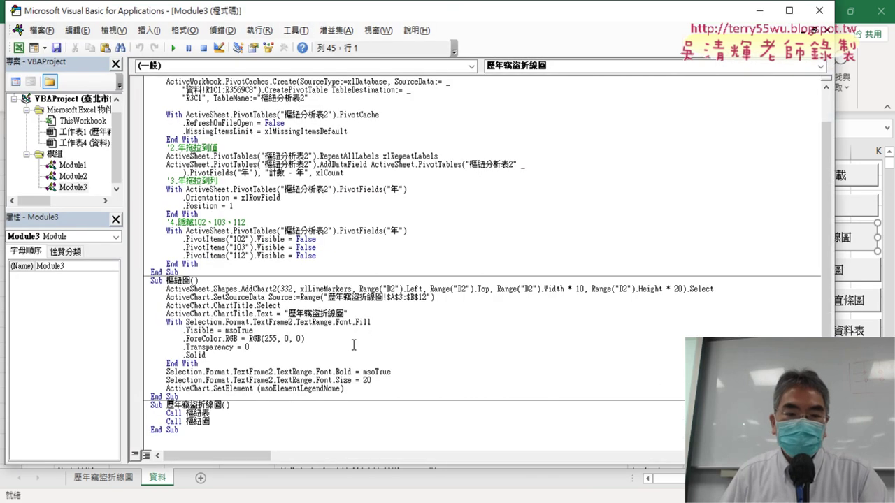
Set the VBA editor's code font size to 14 in Editor Format options
left_click(295, 30)
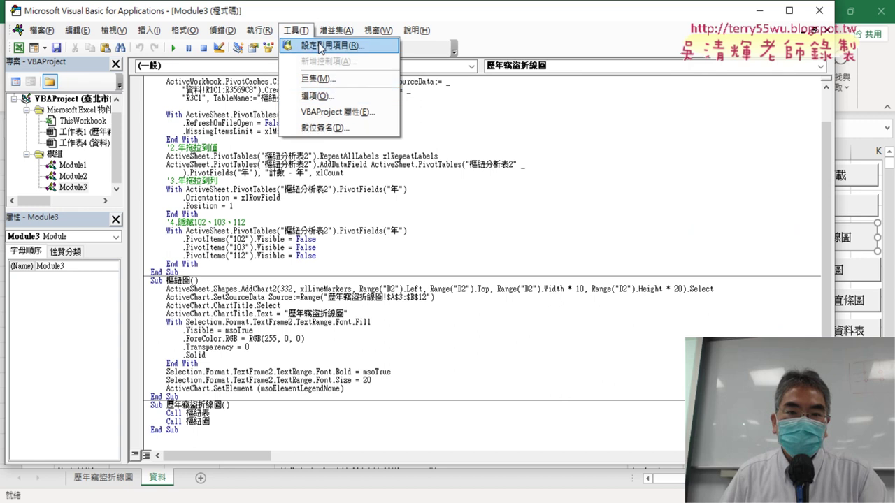
left_click(339, 94)
left_click(368, 122)
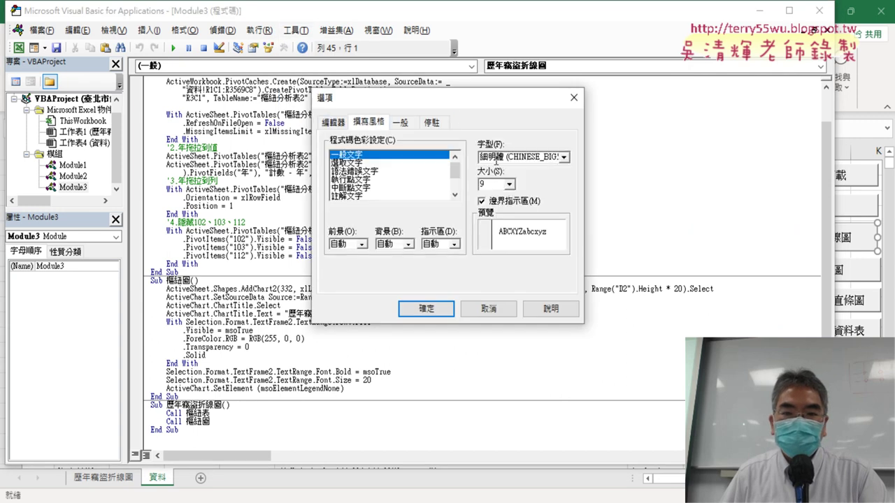
left_click(509, 184)
scroll(502, 231, "down", 1)
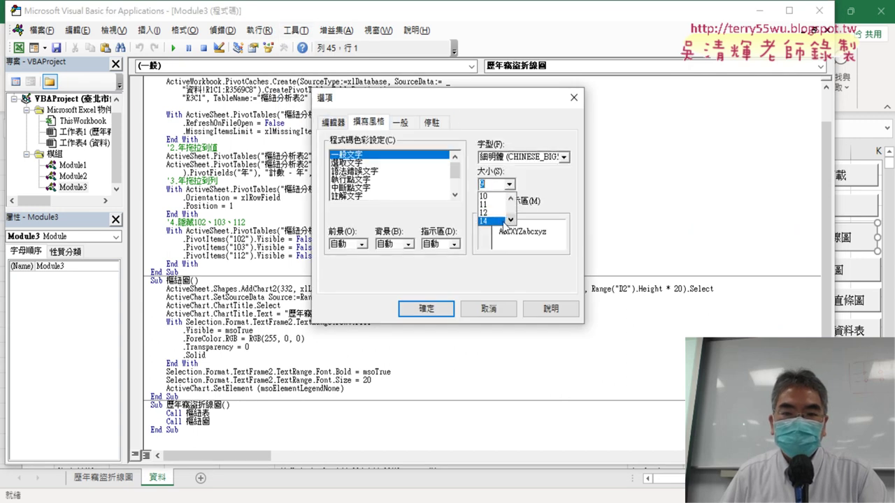
left_click(497, 221)
left_click(426, 308)
Review the main procedure's Call lines and the 樞紐表 procedure, then close the VBA editor
scroll(167, 422, "down", 5)
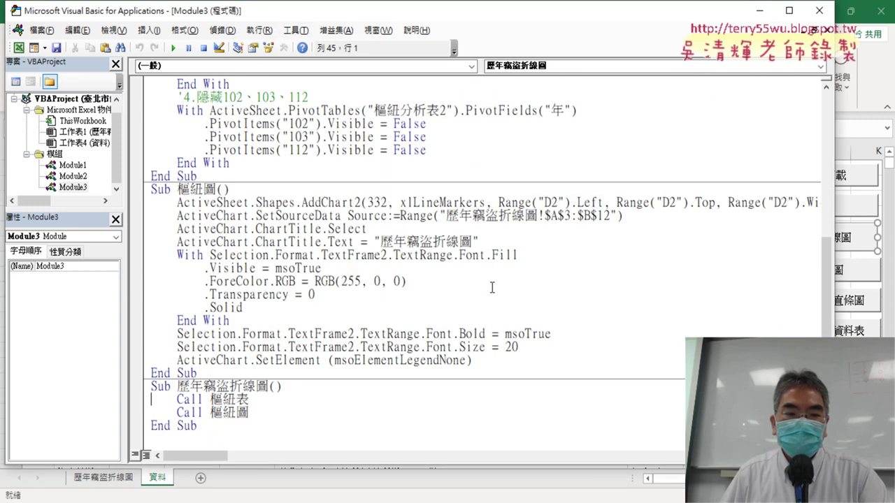
left_click_drag(266, 414, 146, 405)
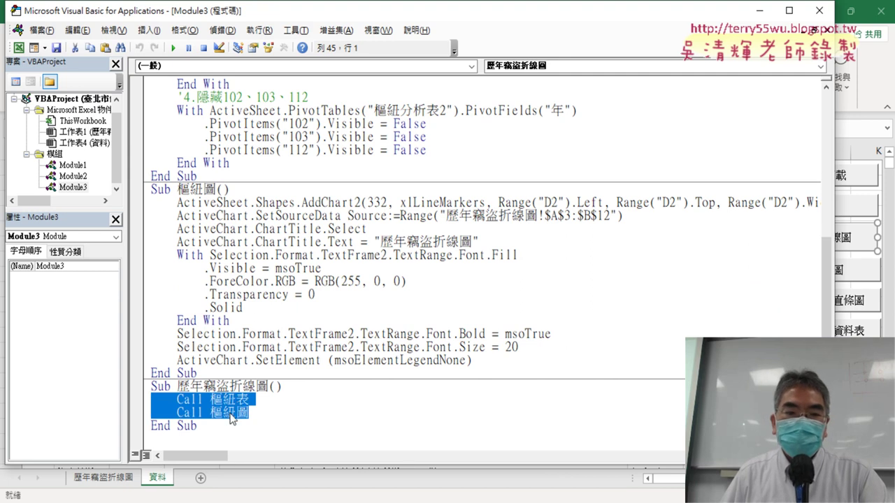
scroll(364, 401, "up", 1)
scroll(364, 401, "up", 5)
scroll(364, 399, "up", 1)
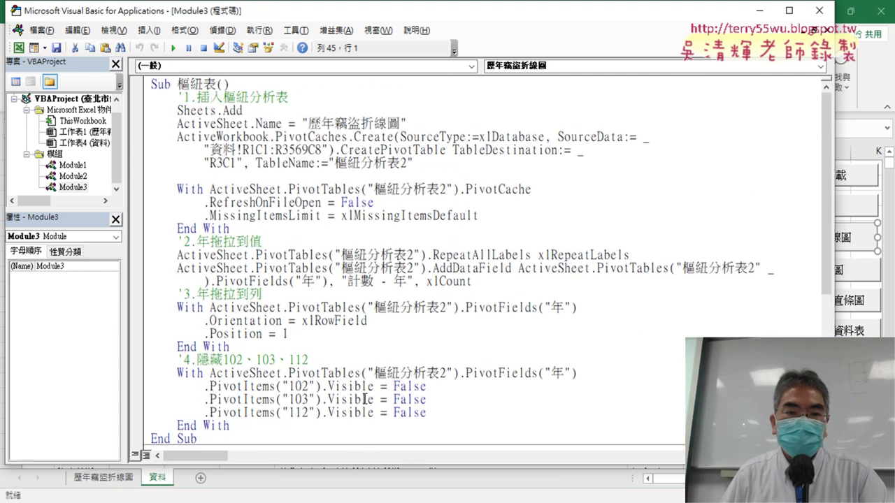
double_click(199, 85)
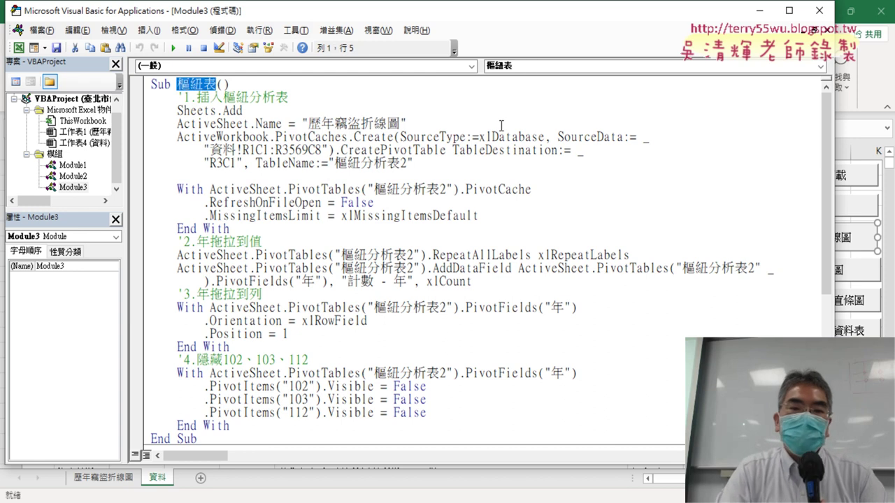
scroll(345, 315, "down", 5)
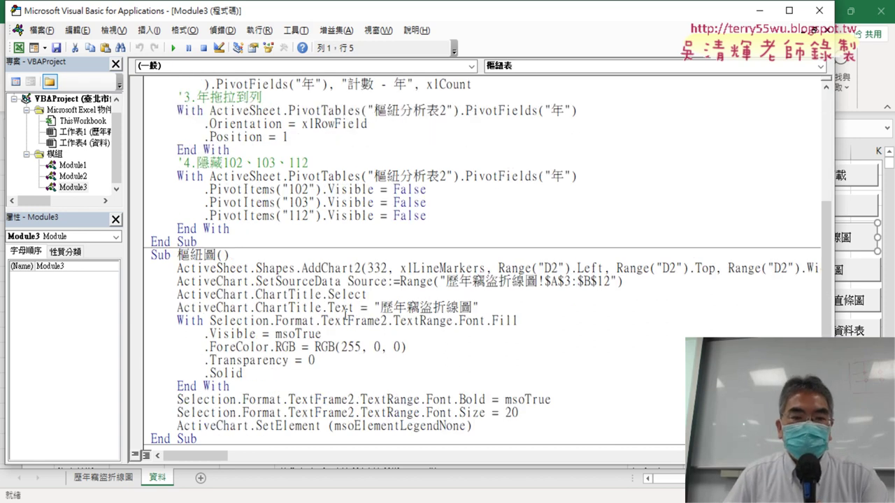
left_click_drag(229, 255, 177, 255)
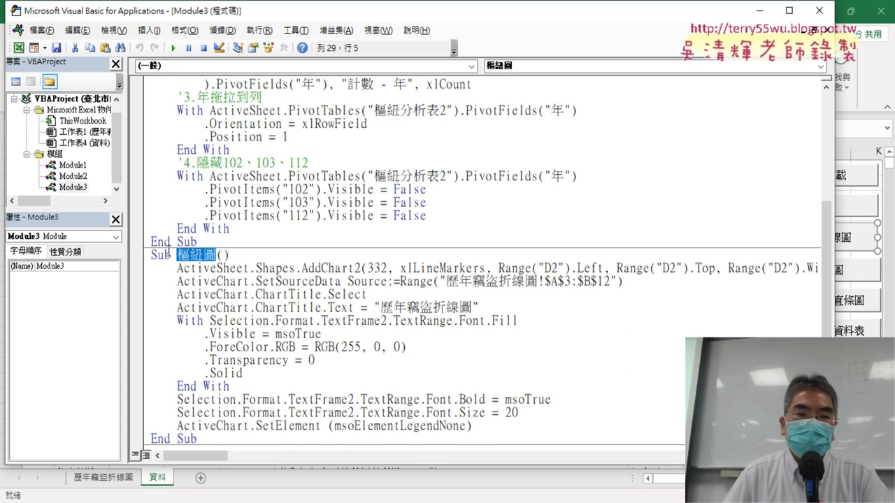
scroll(264, 255, "down", 2)
mouse_move(197, 426)
left_mouse_down()
mouse_move(151, 387)
mouse_move(268, 389)
mouse_move(149, 400)
left_mouse_up()
left_click(250, 399)
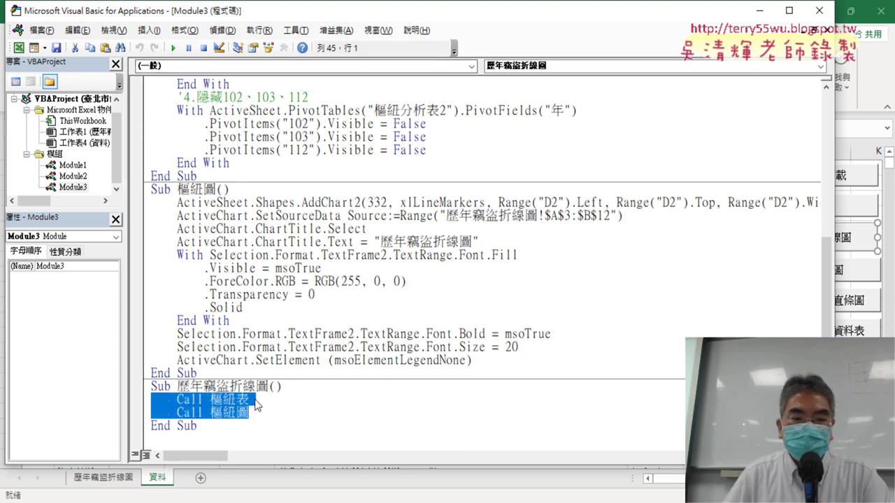
left_click(819, 10)
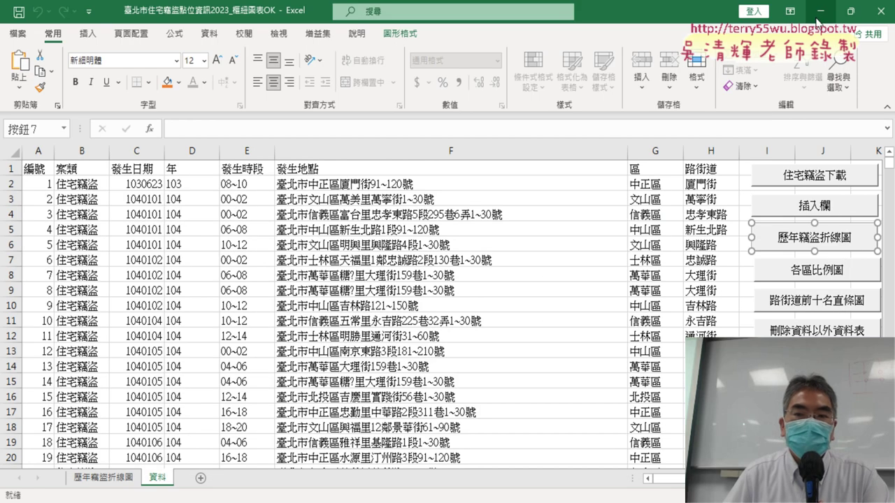
Run the 各區比例圖 macro and inspect the district percentage pivot table and 各區比例圖 pie chart
left_click(815, 278)
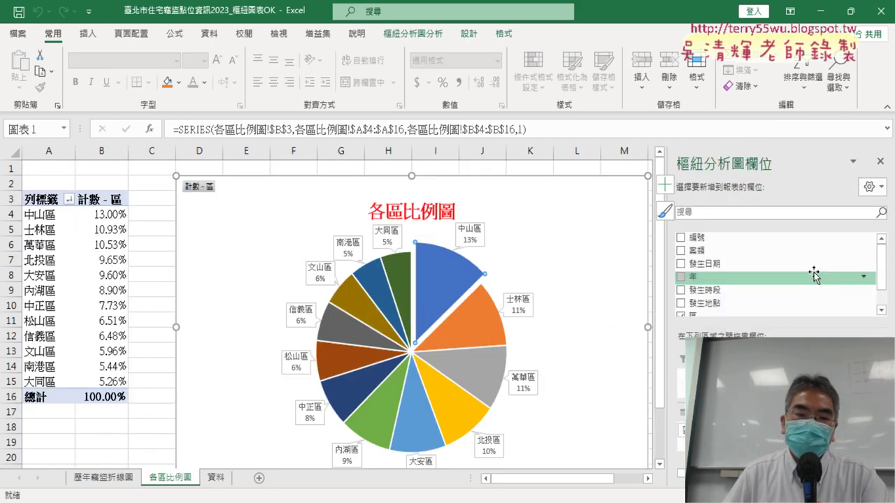
left_click(104, 260)
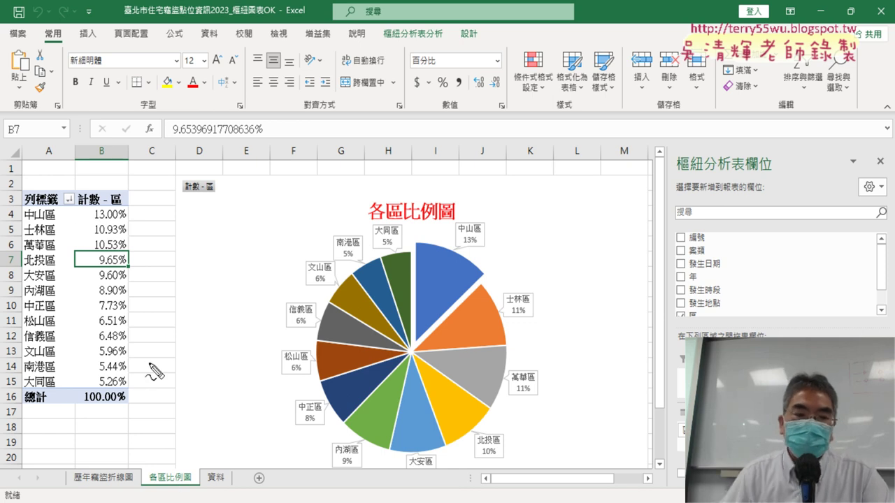
left_click_drag(82, 425, 76, 436)
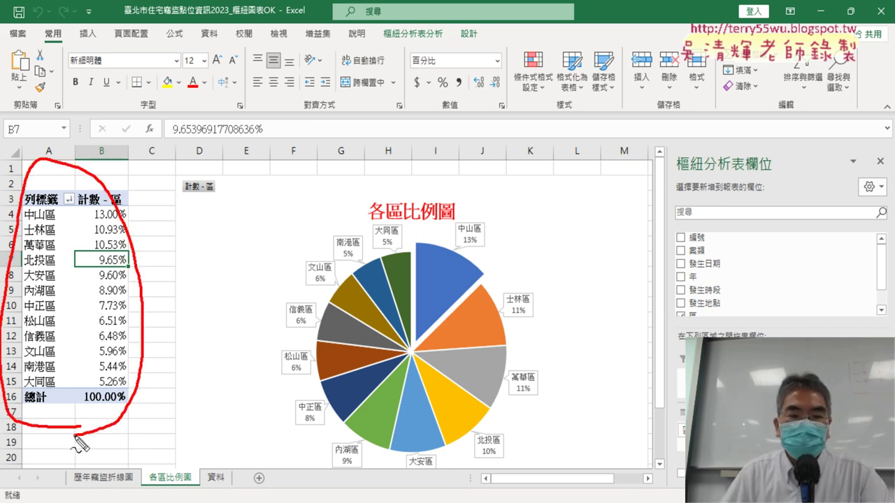
left_click_drag(419, 448, 409, 473)
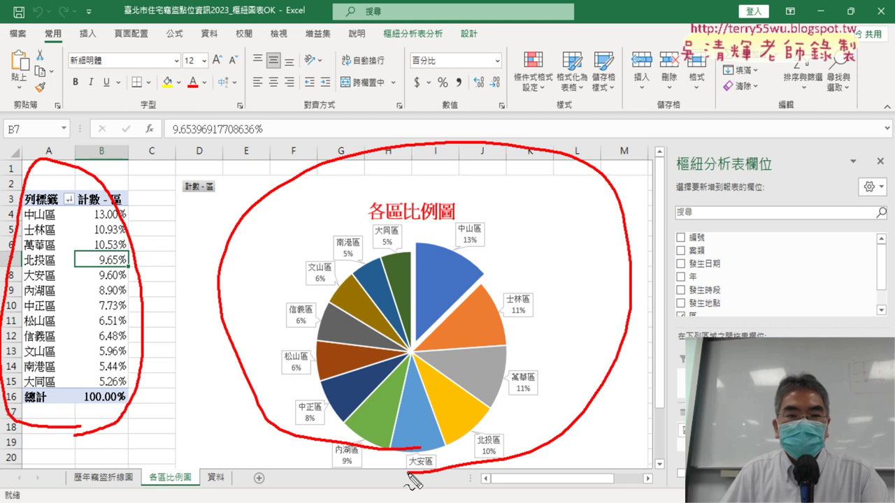
left_click_drag(104, 57, 105, 160)
left_click_drag(136, 123, 154, 157)
left_click_drag(416, 213, 530, 264)
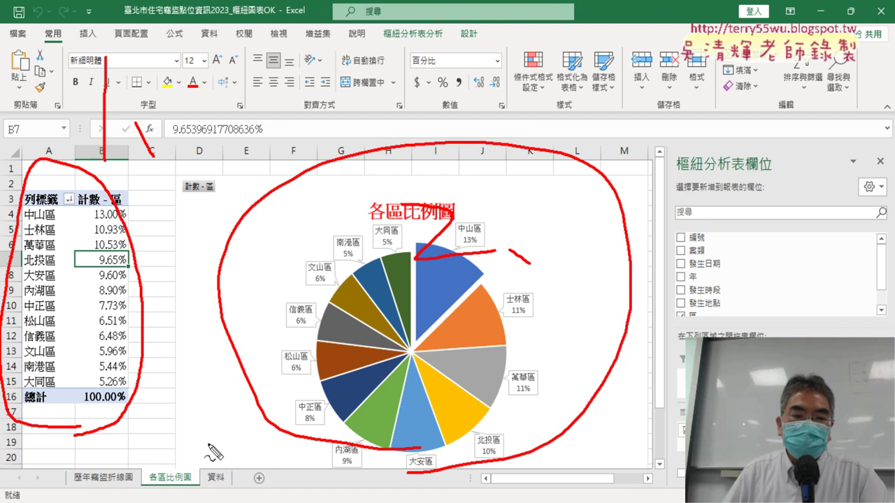
mouse_move(201, 493)
left_mouse_down()
mouse_move(142, 463)
mouse_move(204, 498)
left_mouse_up()
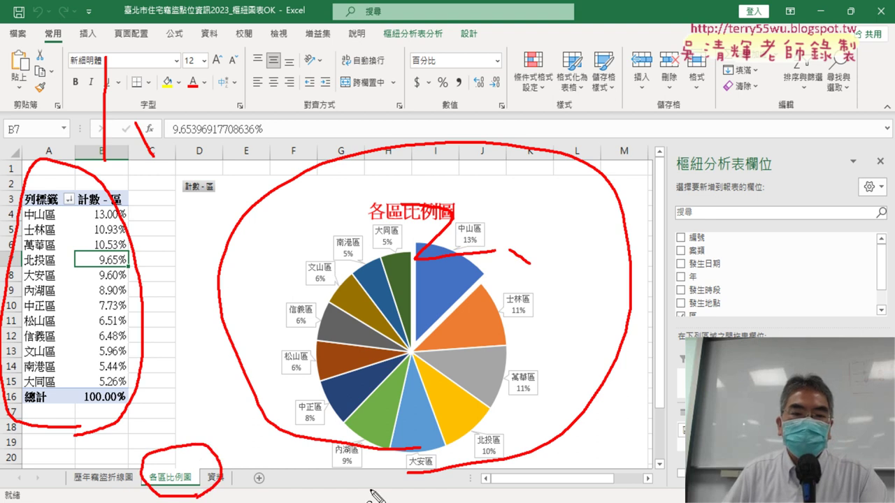
key("Escape")
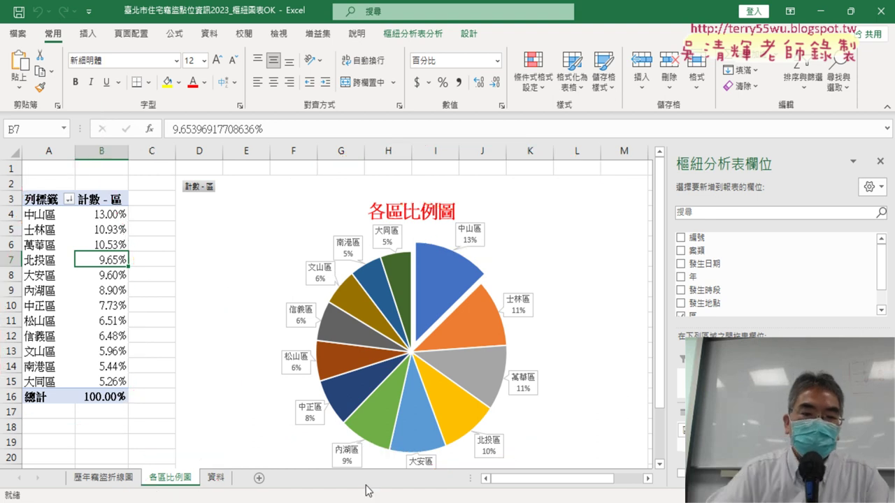
Delete the 各區比例圖 sheet from the workbook
left_click(221, 479)
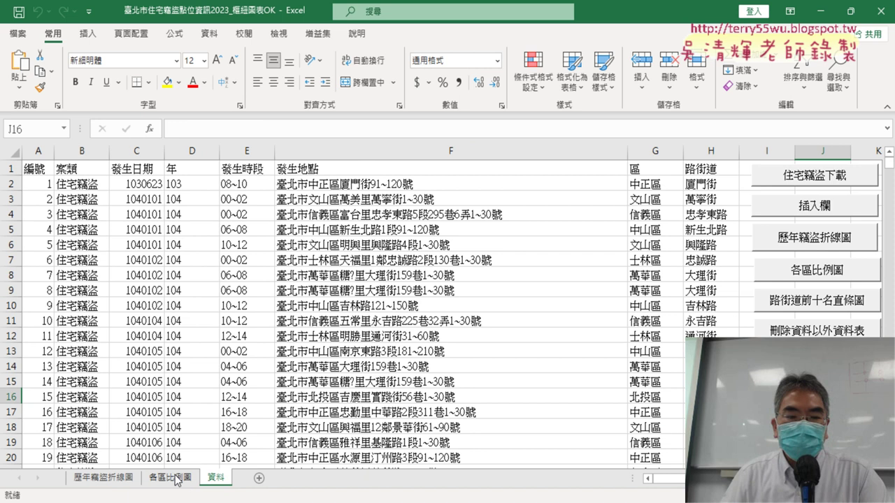
right_click(170, 477)
left_click(208, 248)
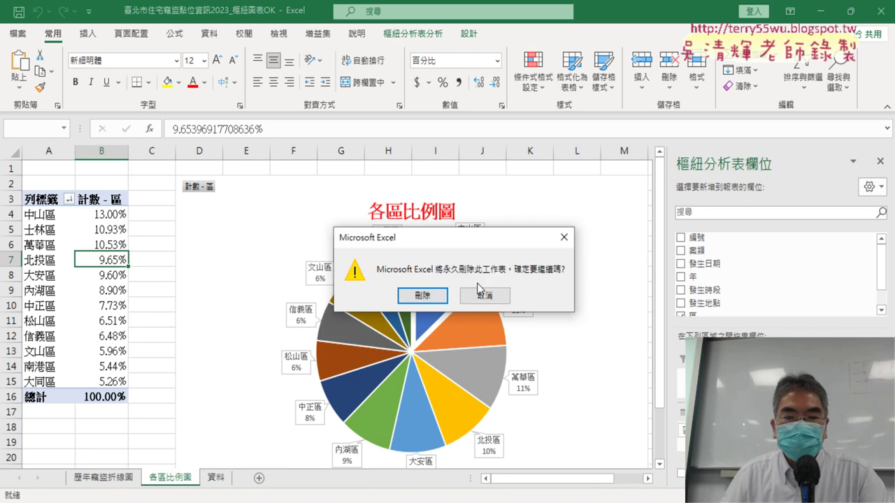
left_click(423, 294)
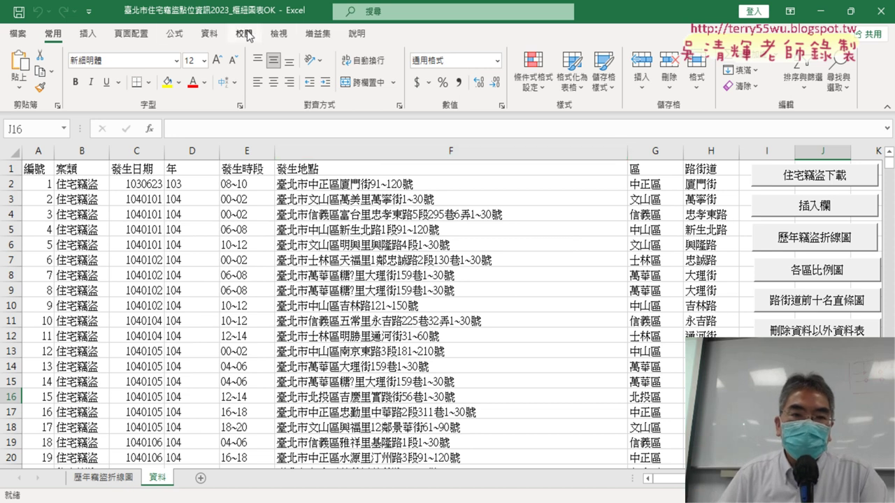
Enable the 開發人員 developer tab via Customize Ribbon and display it
left_click(89, 11)
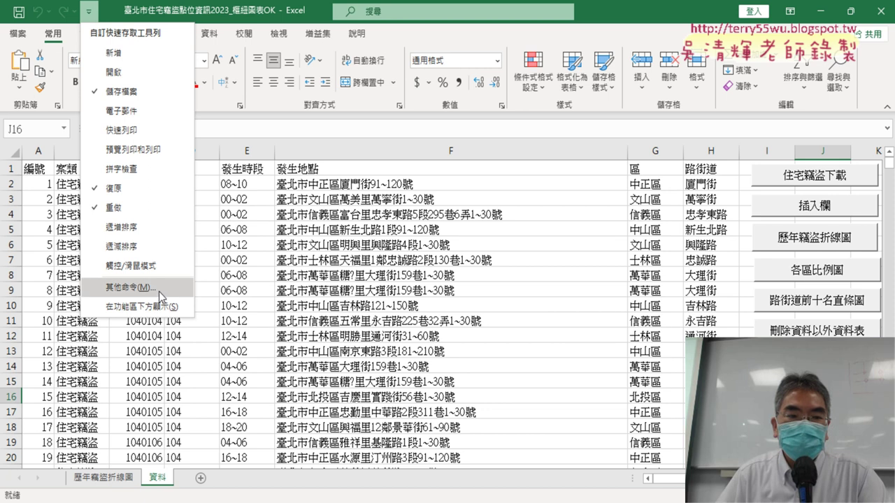
left_click(159, 291)
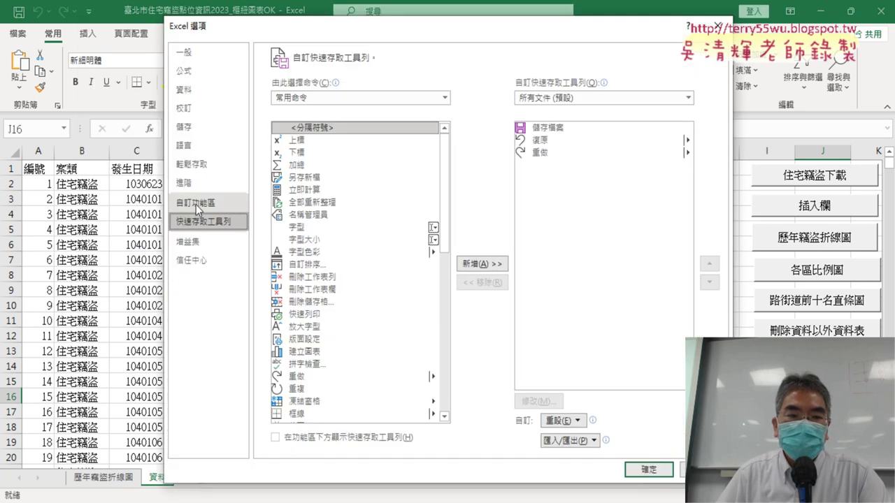
left_click(195, 204)
left_click(509, 333)
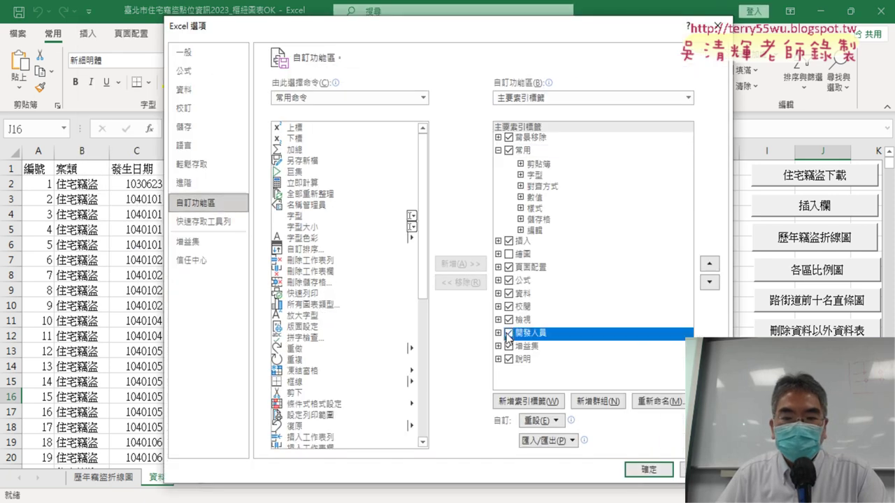
left_click(649, 470)
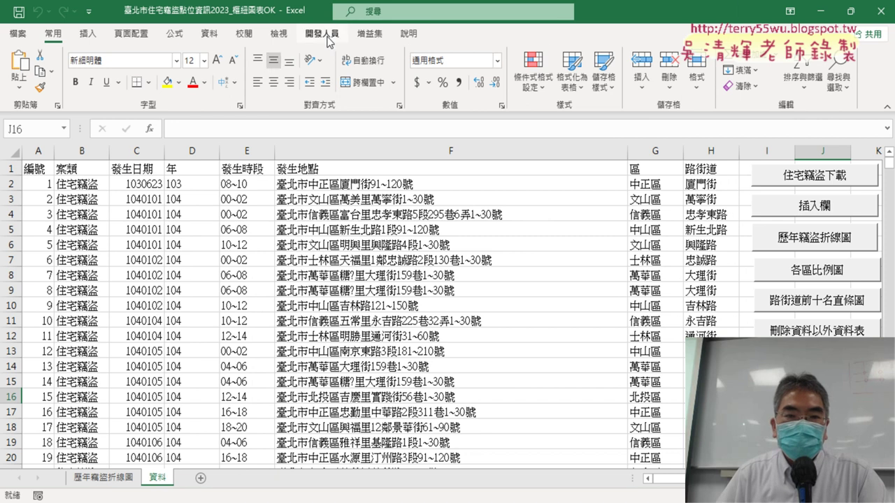
left_click(327, 36)
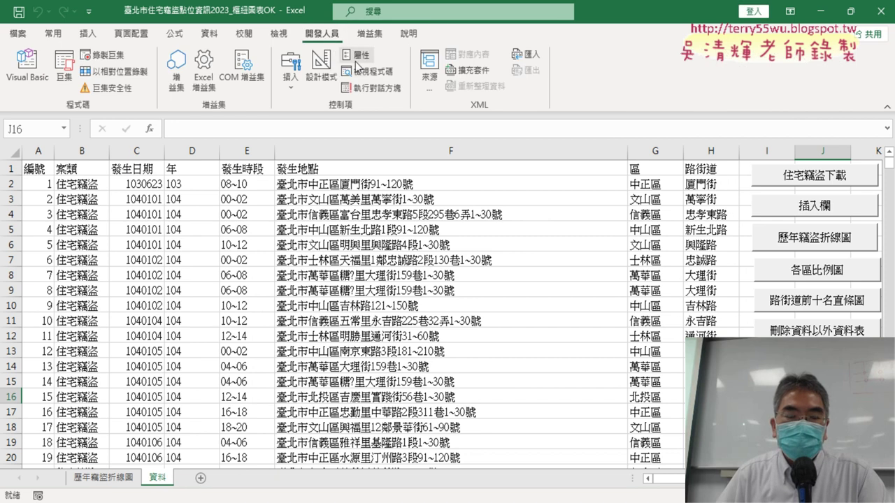
Start a macro recording setup and enter the name 樞紐表_
left_click(103, 55)
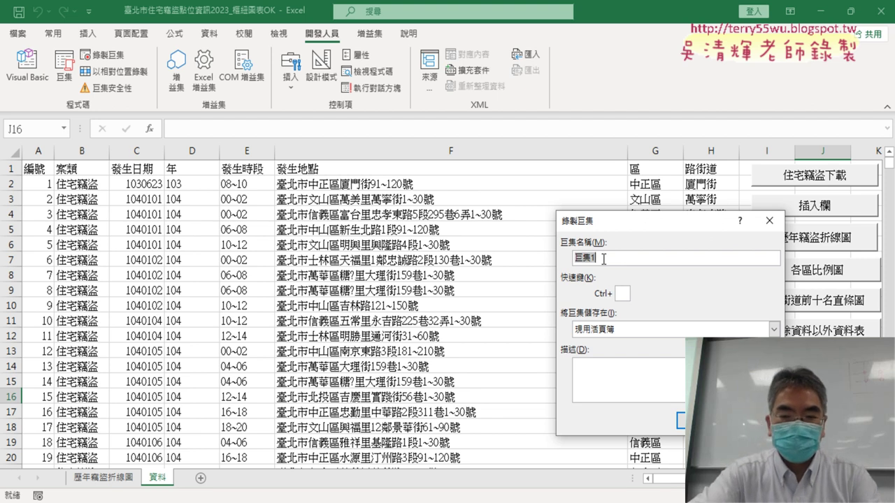
type("ㄓ")
type("書")
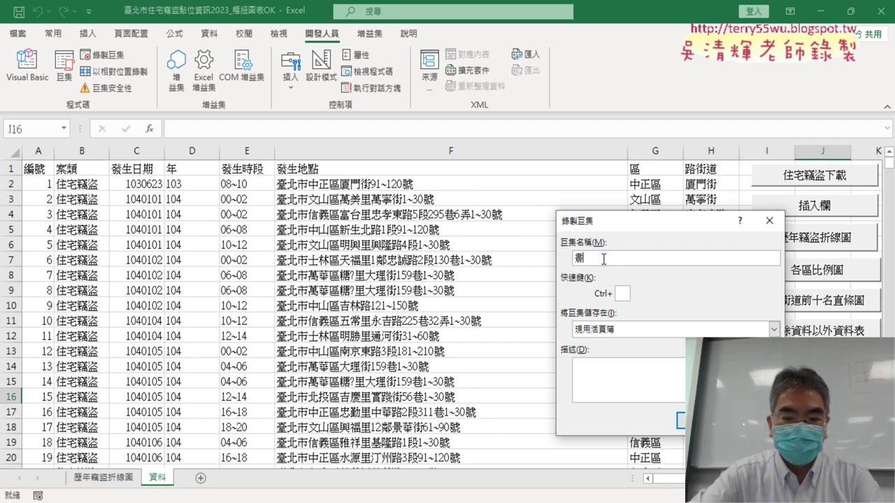
type("書")
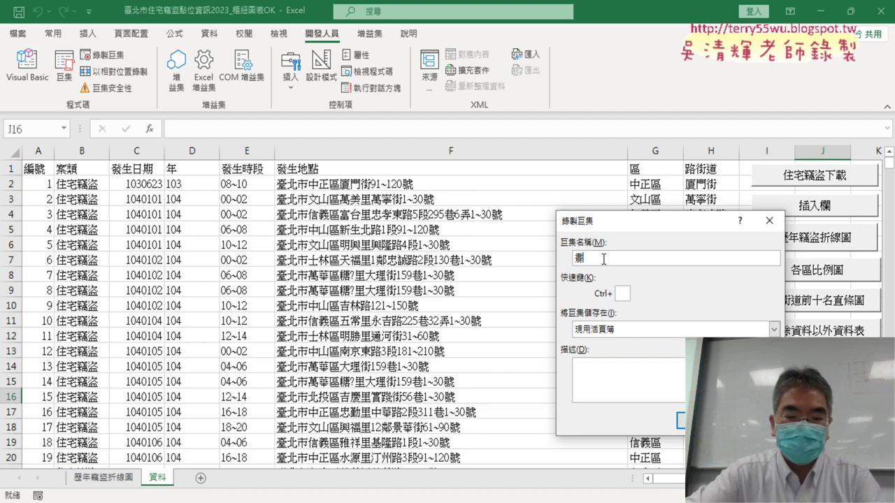
type("書")
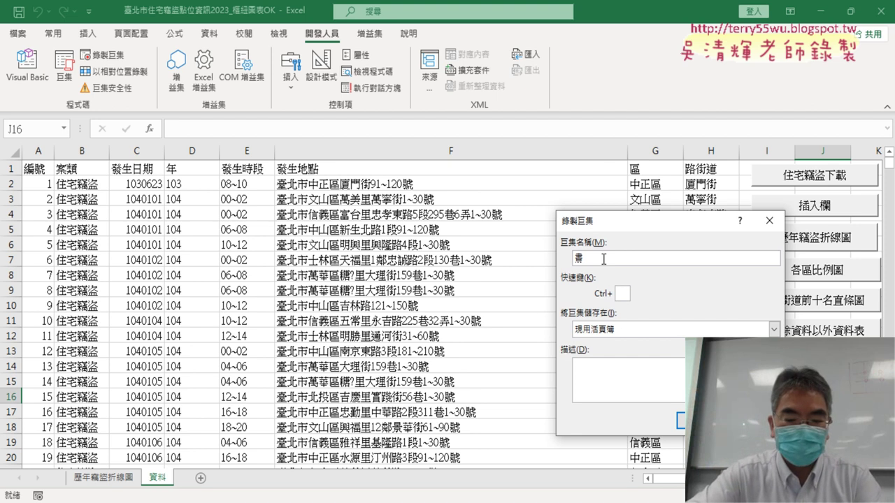
type("橫條圖")
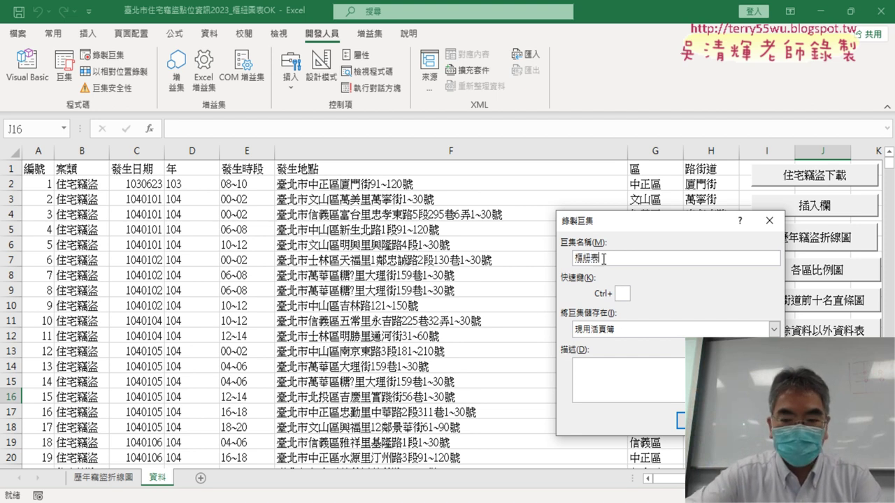
key("Return")
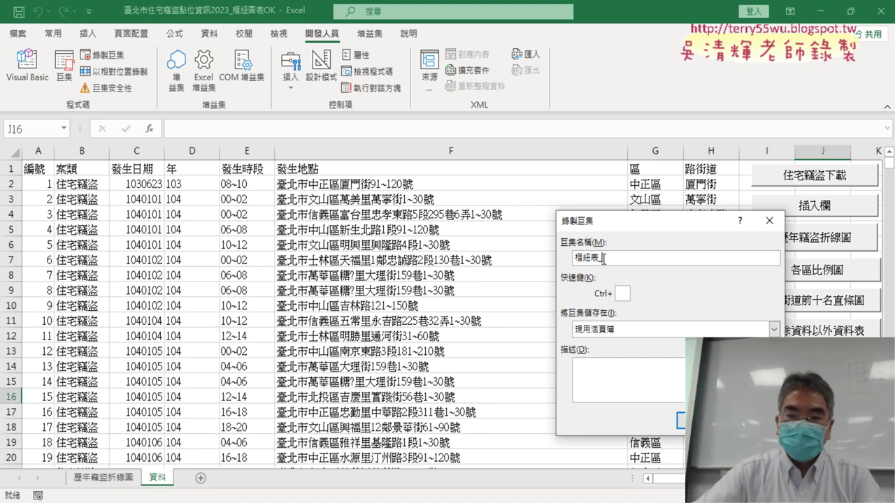
type("_")
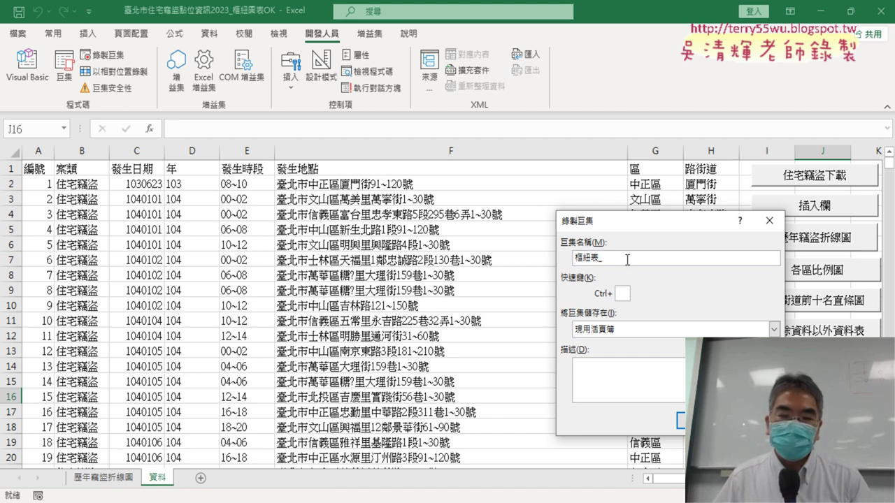
Copy the macro name 樞紐表_ and cancel the dialog without recording, then select the 各區比例圖 button
left_click_drag(600, 258, 538, 256)
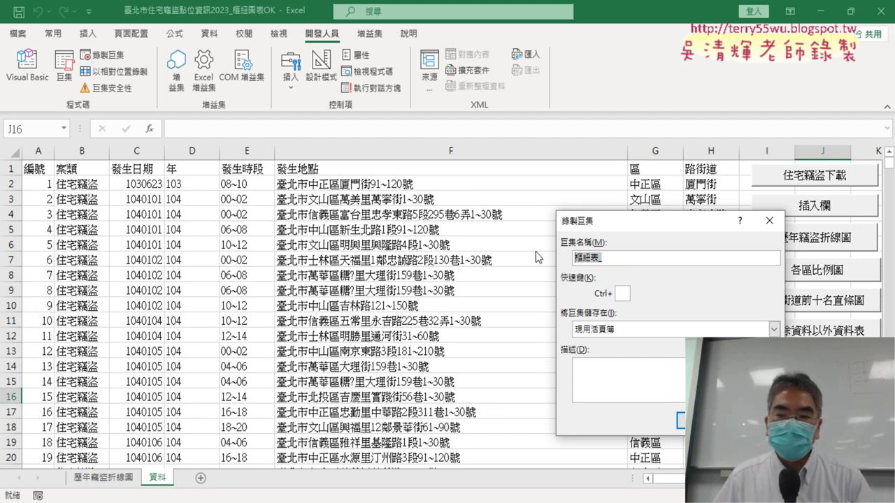
right_click(601, 258)
left_click(637, 280)
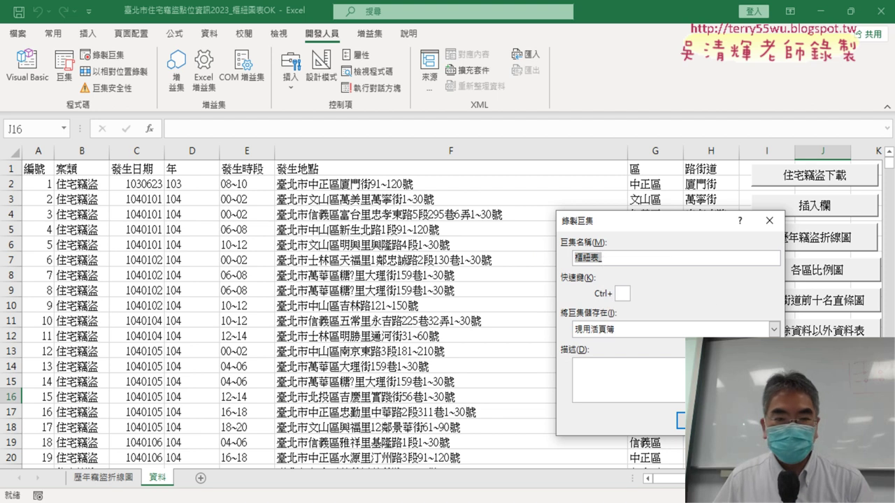
left_click(679, 420)
left_click(805, 267, "ctrl")
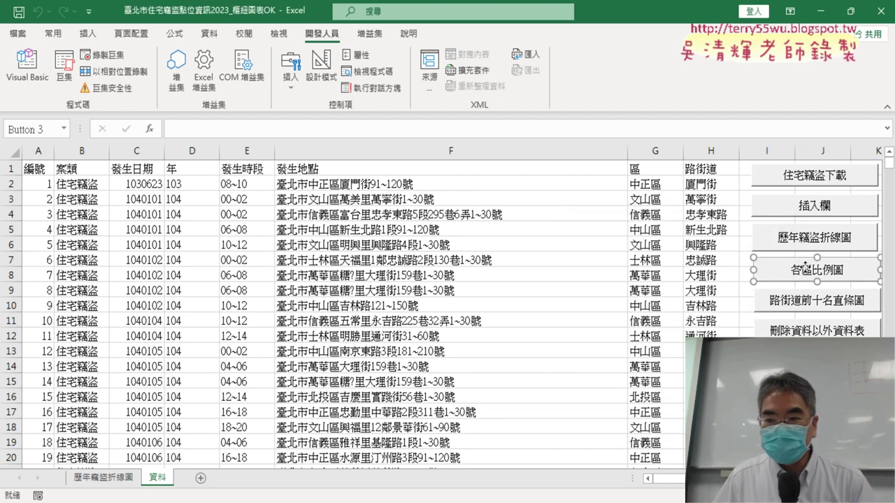
right_click(805, 267)
left_click(741, 367)
left_click(874, 269)
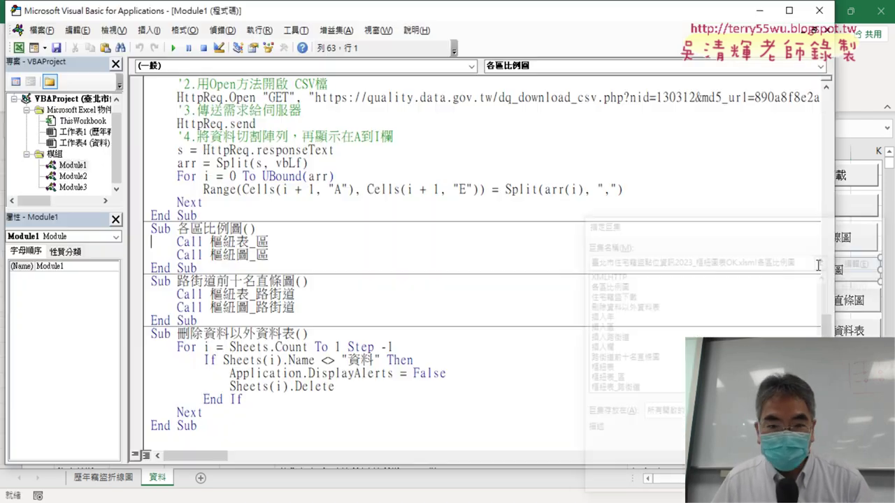
left_click_drag(280, 241, 141, 241)
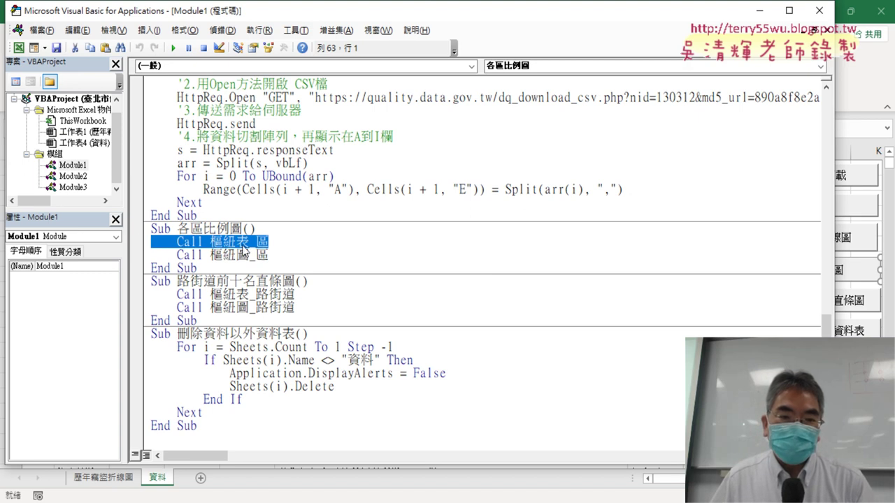
mouse_move(269, 241)
left_mouse_down()
mouse_move(249, 241)
mouse_move(236, 255)
mouse_move(249, 242)
mouse_move(251, 256)
left_mouse_up()
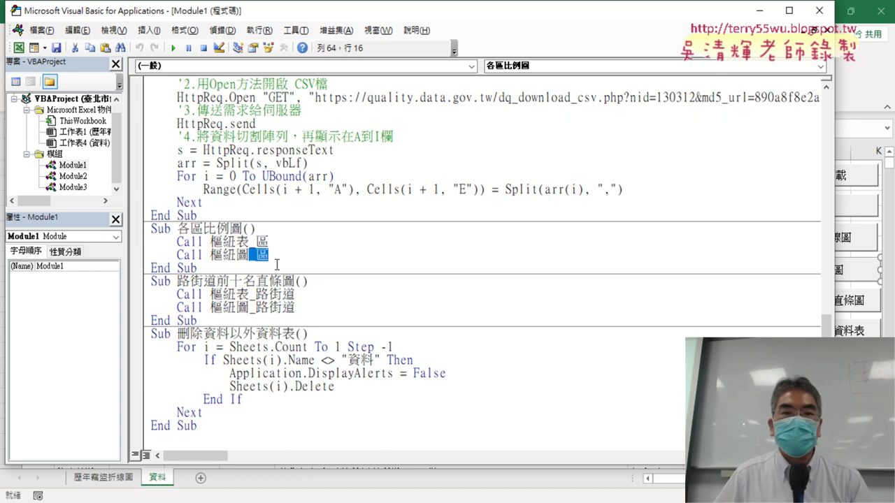
scroll(277, 264, "up", 3)
scroll(277, 264, "up", 1)
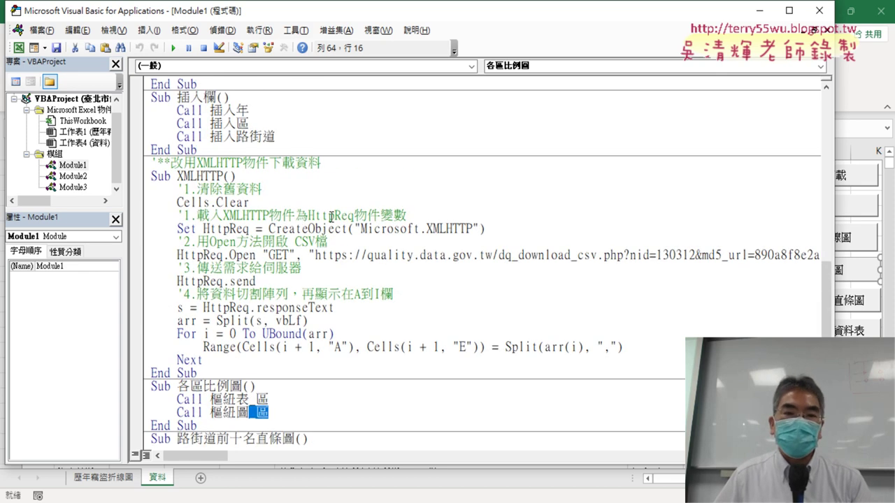
left_click(820, 12)
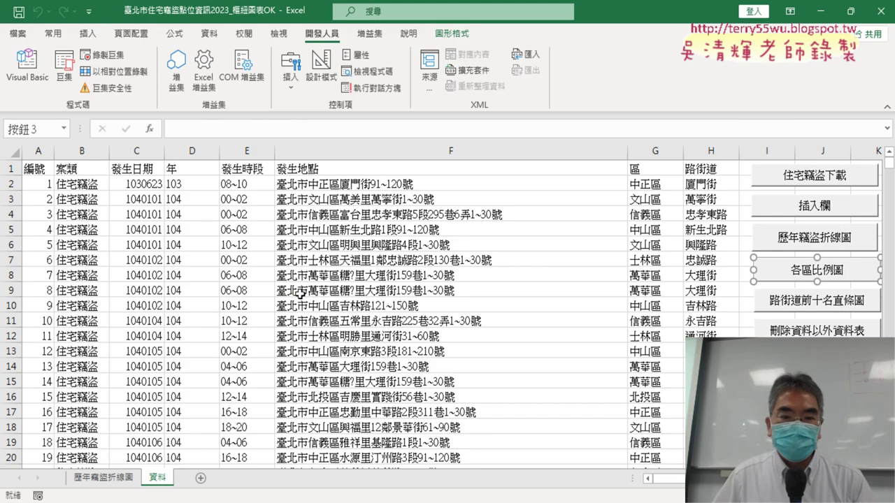
Record a macro named 樞紐表_區 from the pasted 樞紐表 name, replacing the existing one
left_click(299, 291)
left_click(103, 55)
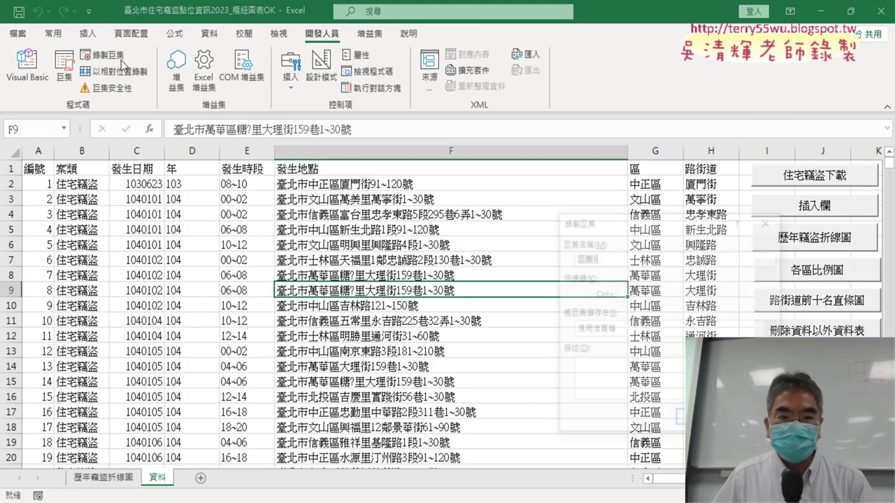
right_click(619, 257)
left_click(661, 293)
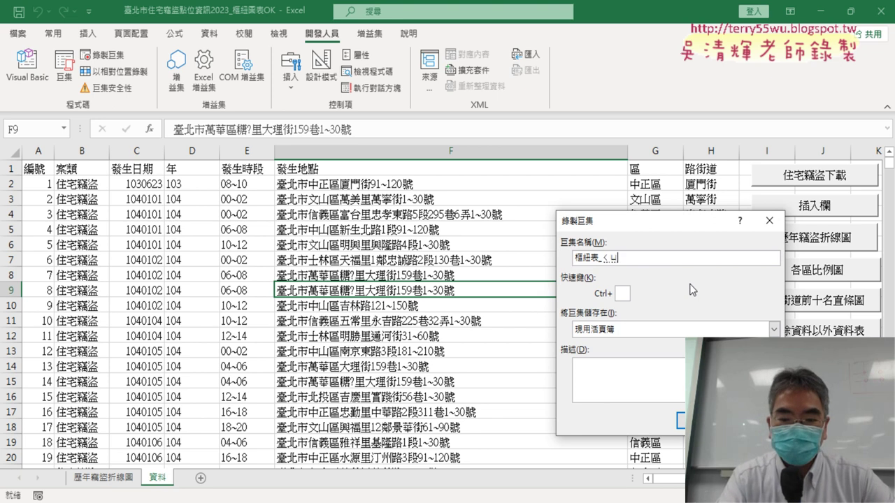
type("_區")
key("Return")
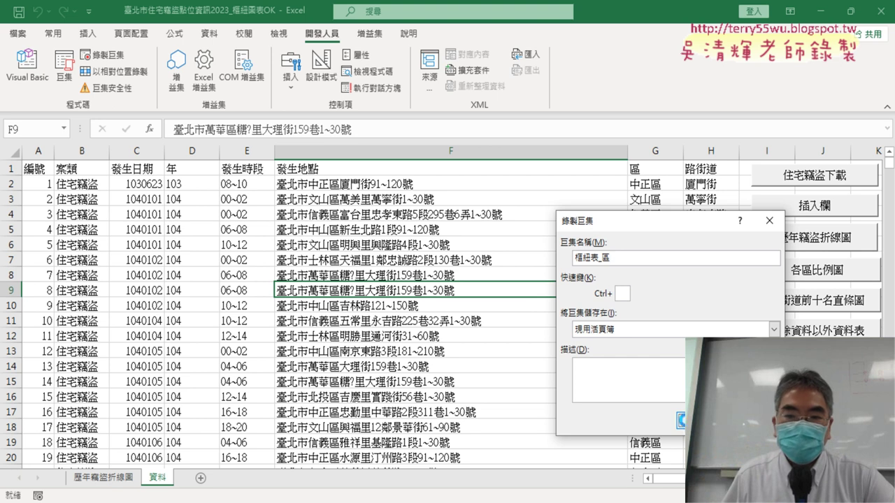
key("Return")
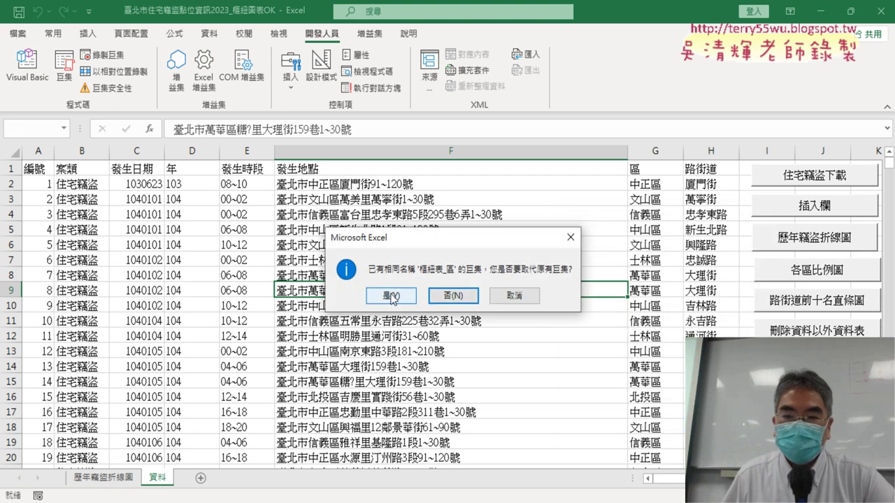
left_click(392, 297)
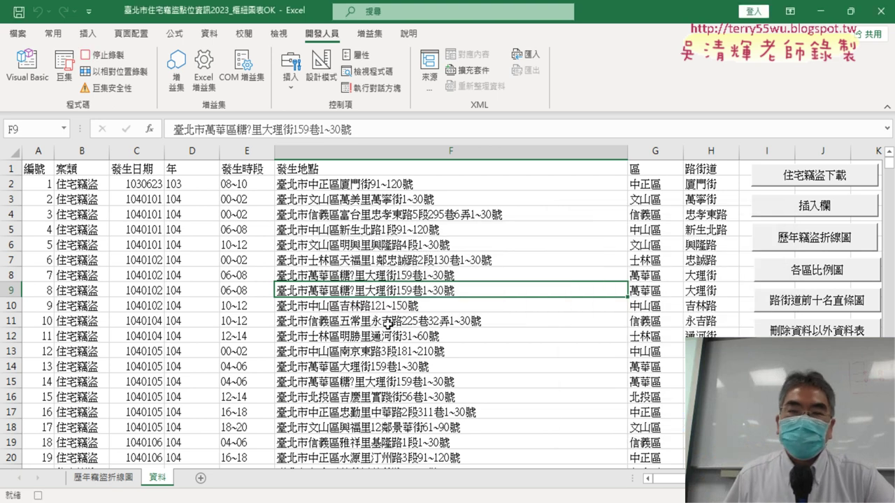
Insert a pivot table on a new sheet with the 區 district field as rows
left_click(88, 33)
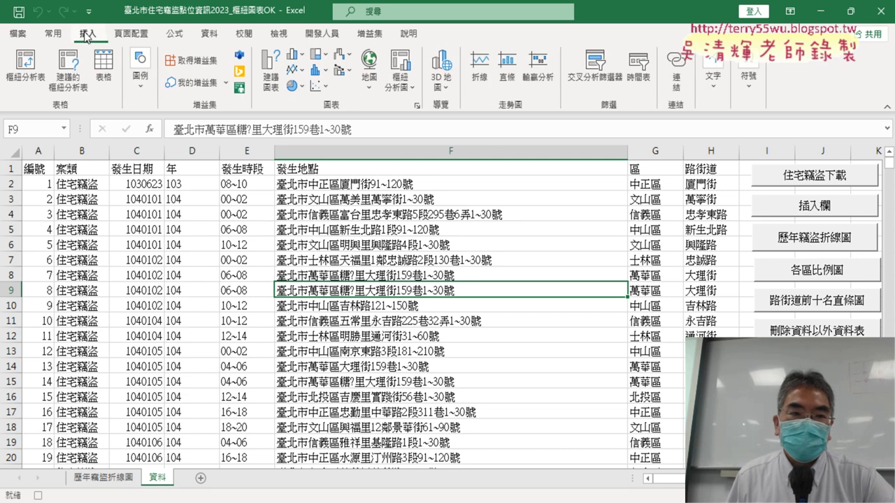
left_click(29, 78)
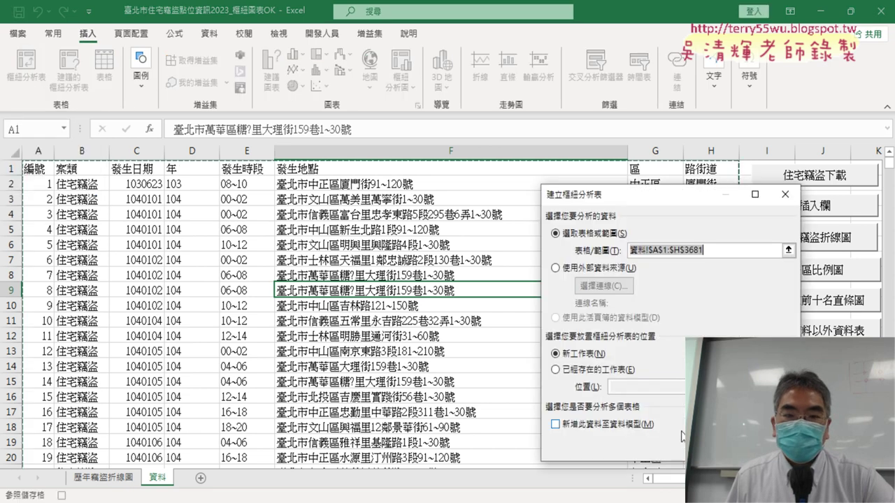
left_click(712, 447)
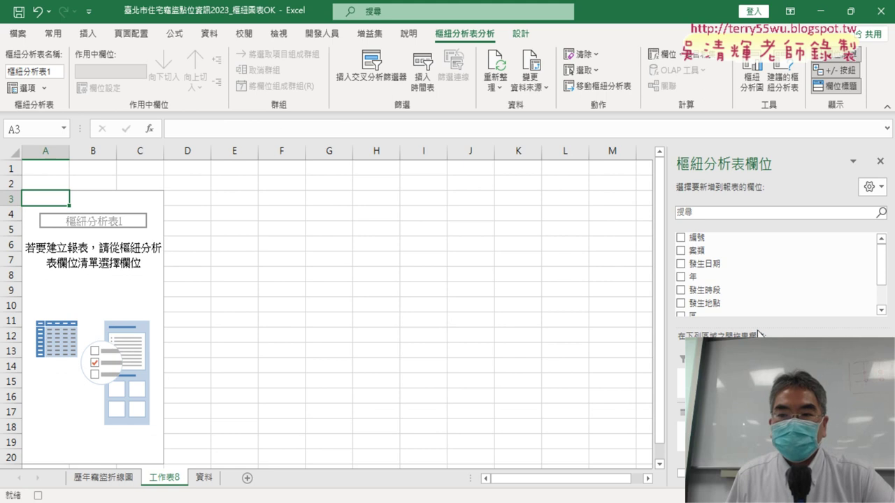
scroll(801, 312, "down", 1)
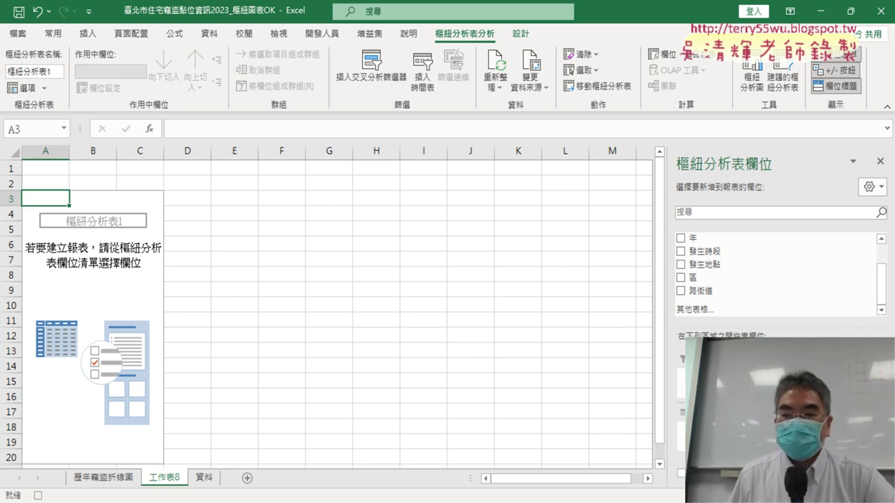
left_click(680, 277)
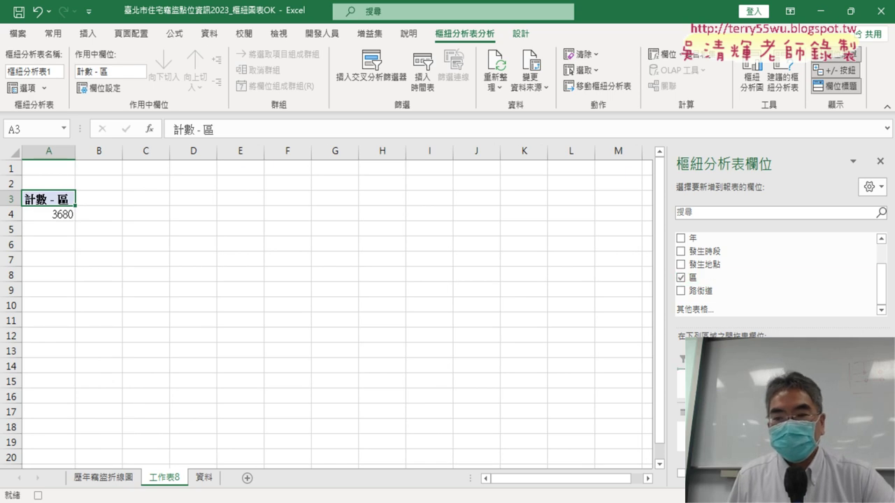
left_click_drag(696, 278, 720, 426)
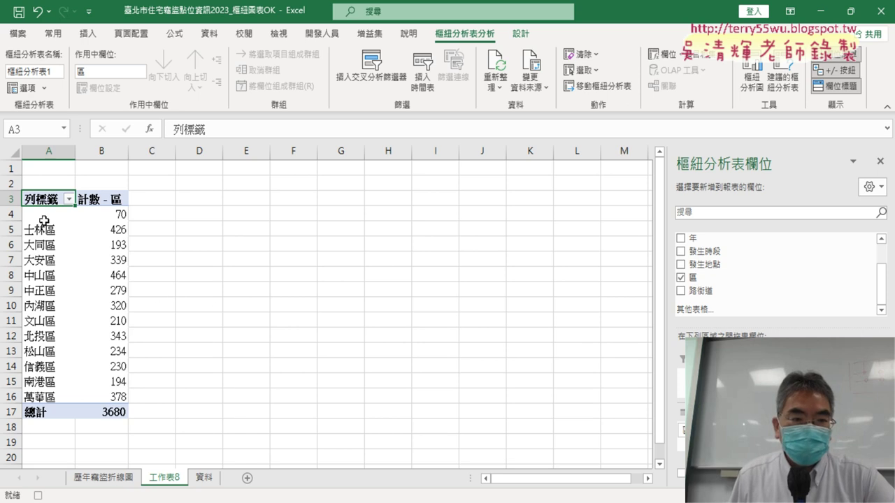
Select cell A4, stop the macro recording, and return to the 資料 sheet
mouse_move(115, 215)
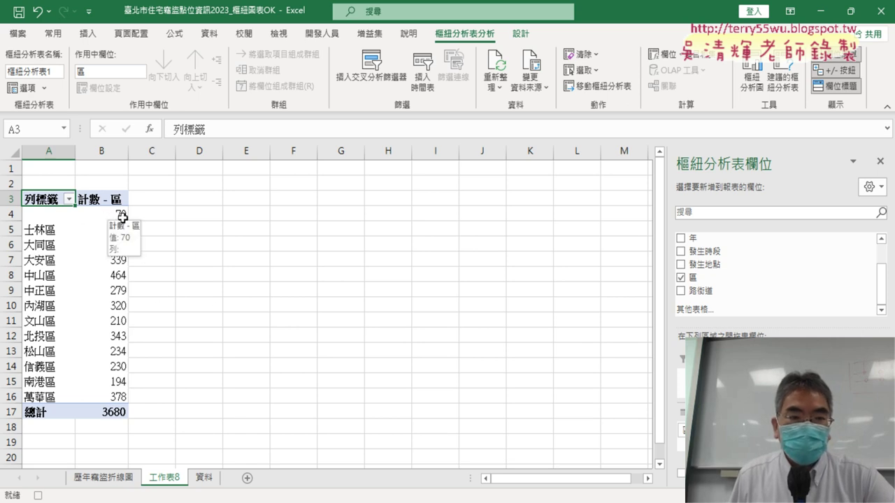
left_click(60, 218)
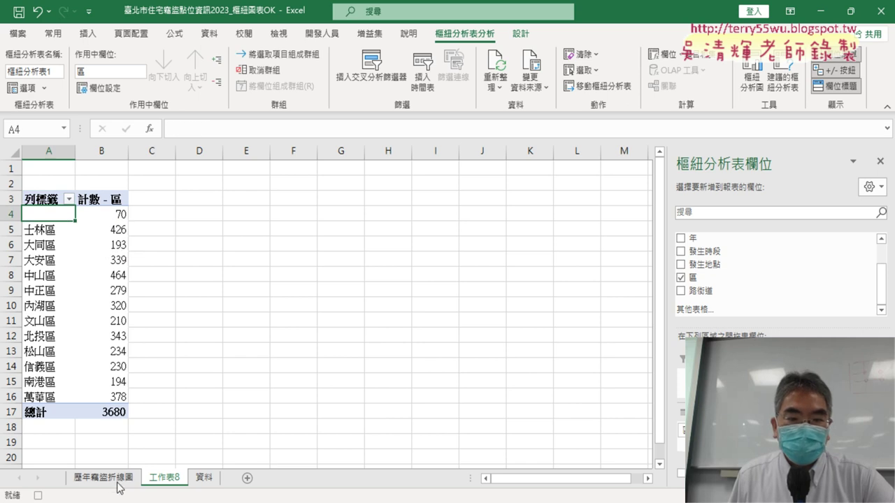
left_click(321, 33)
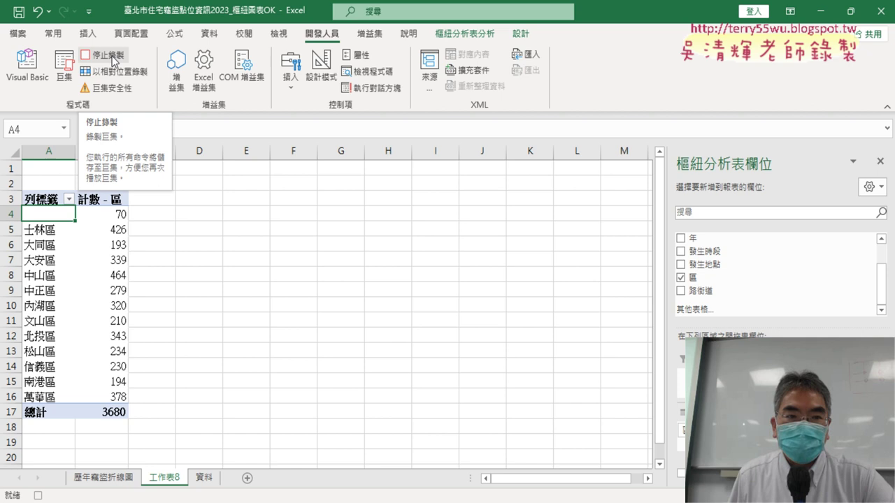
left_click(112, 58)
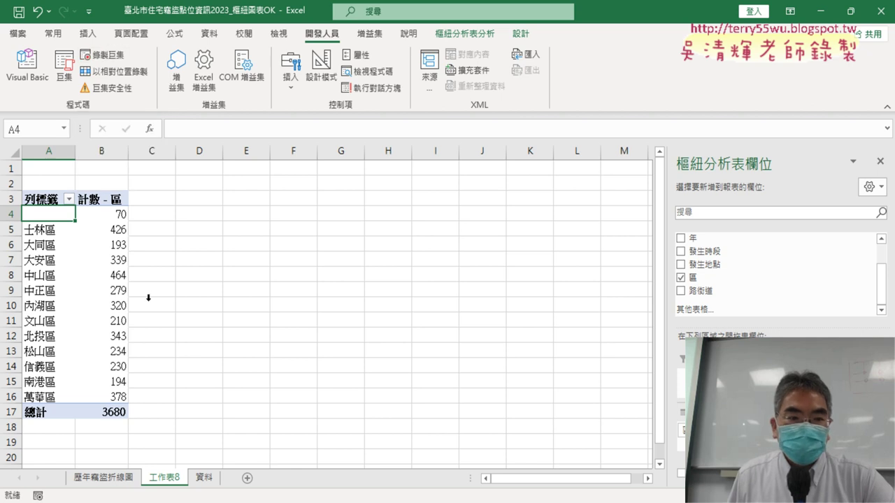
left_click(204, 478)
Delete the #VALUE! formulas from H3612 downward, then jump back to the top of the data
left_click(82, 276)
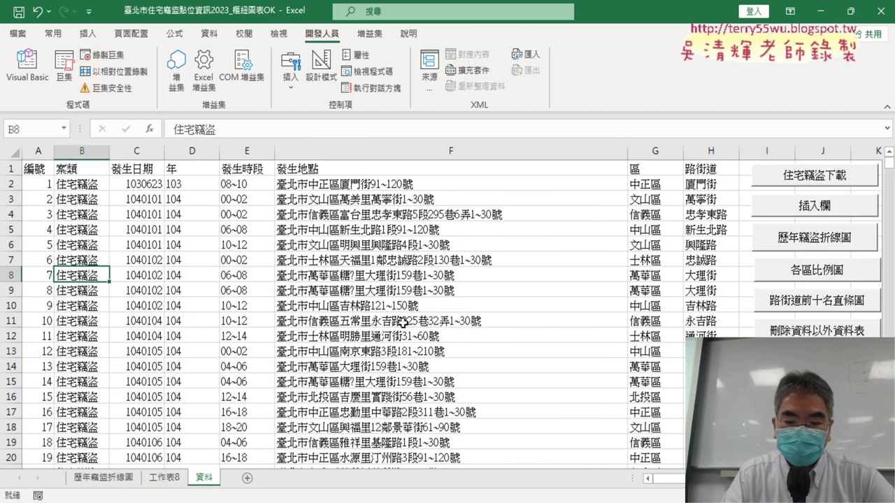
key("ctrl+Down")
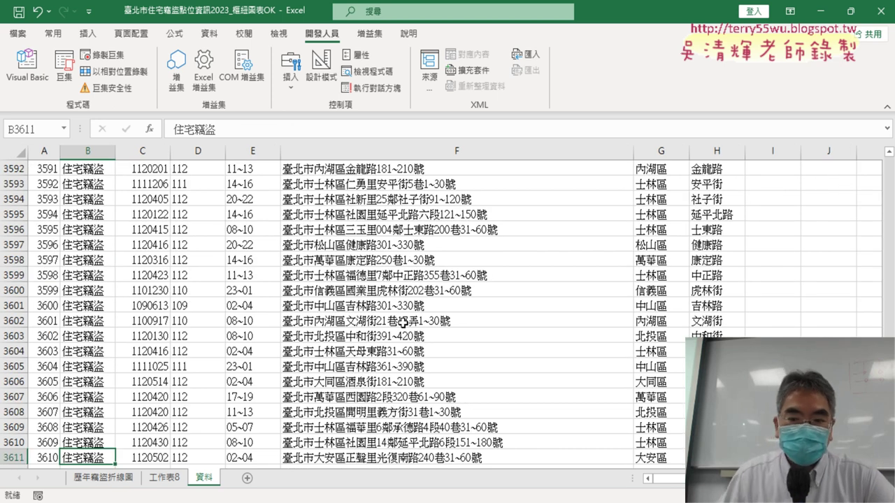
scroll(706, 311, "down", 5)
scroll(701, 312, "down", 4)
scroll(701, 312, "up", 4)
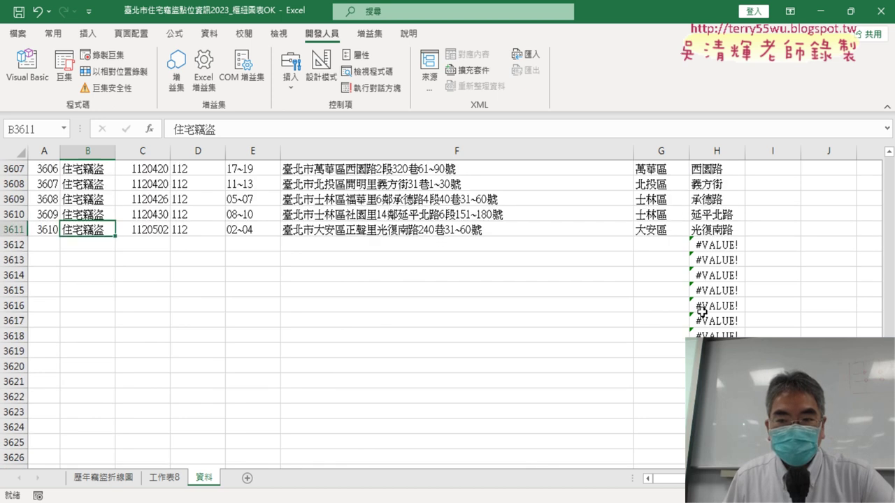
left_click(723, 245)
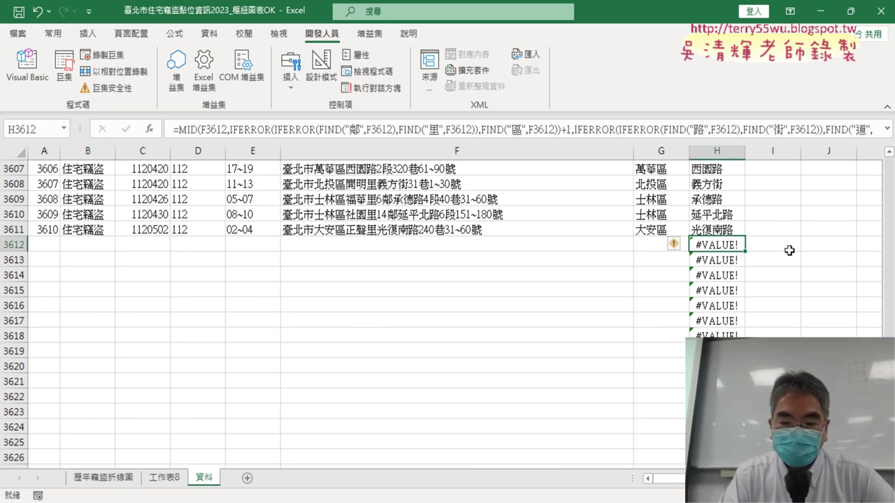
key("ctrl+shift+Down")
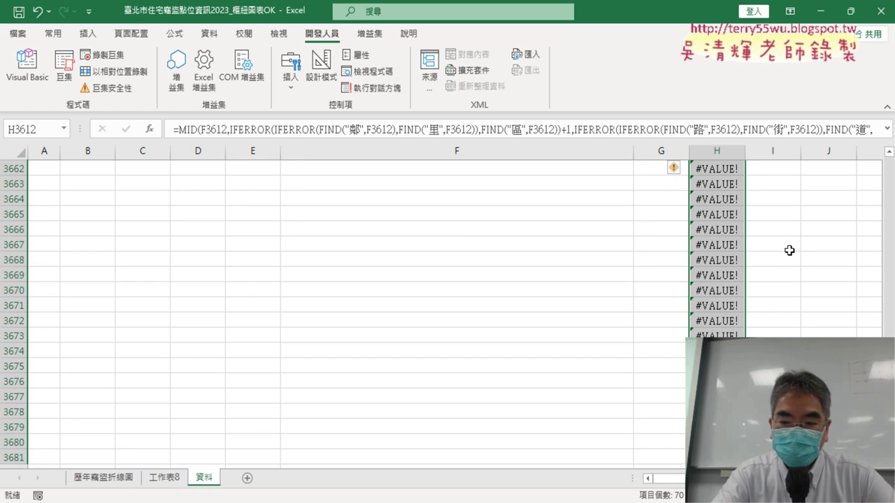
key("Delete")
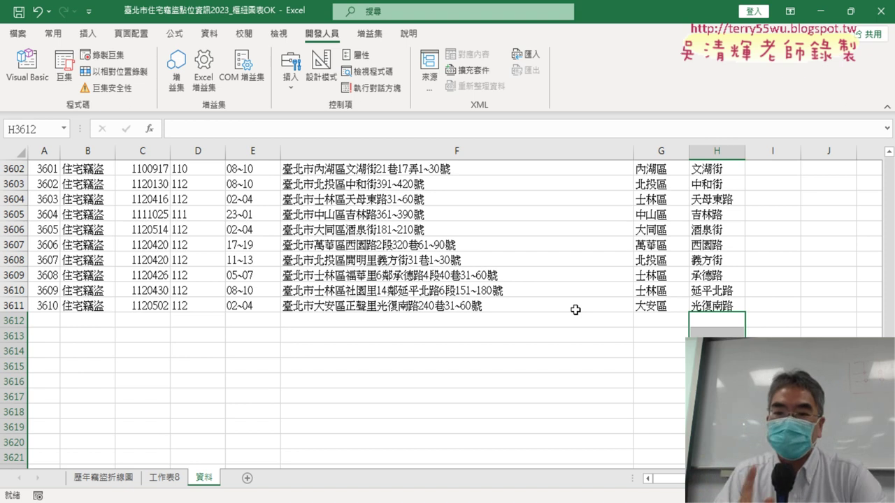
scroll(489, 307, "up", 6)
left_click(393, 290)
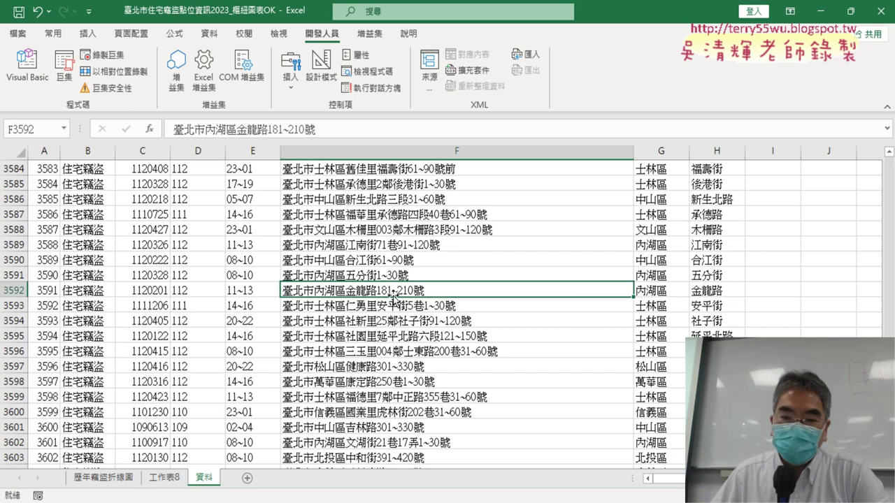
key("ctrl+Up")
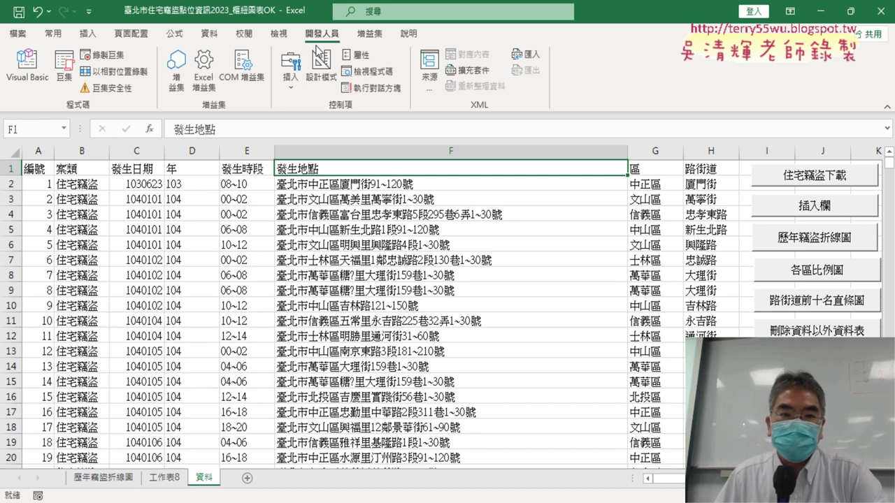
Begin recording a new 樞紐表_區 macro, agreeing to replace the existing macro
left_click(102, 54)
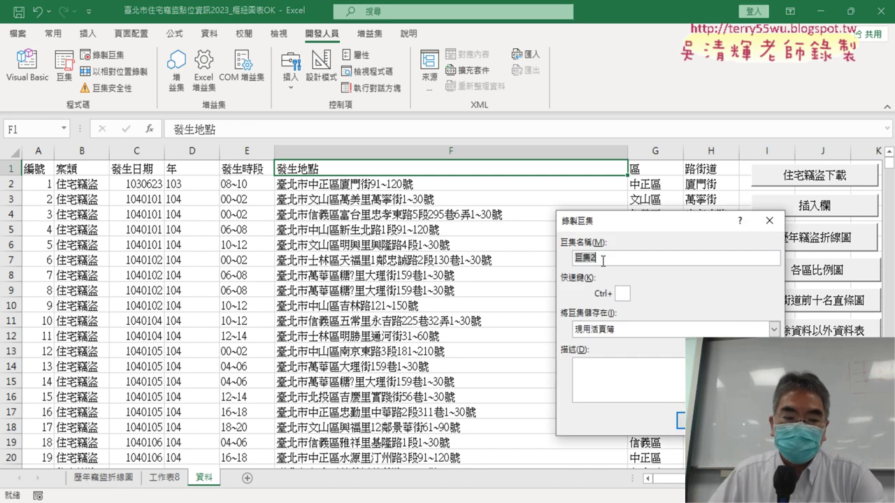
type("樞紐表")
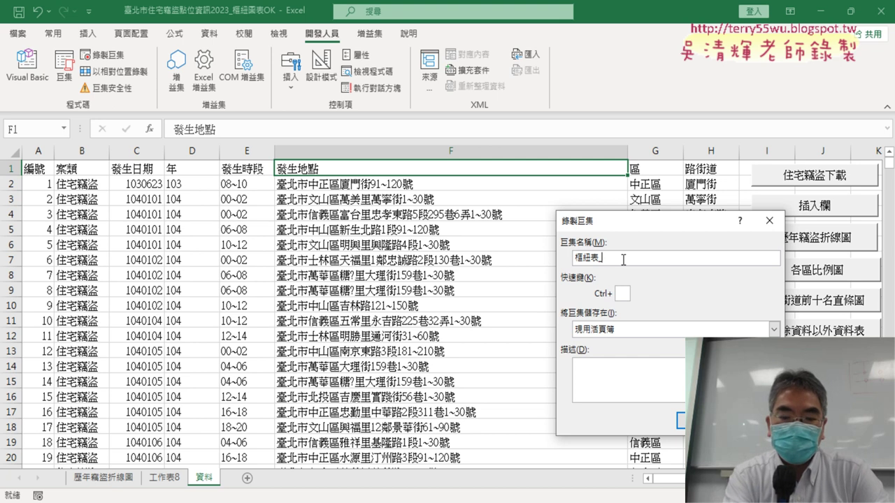
type("_ㄑㄩ")
key("space")
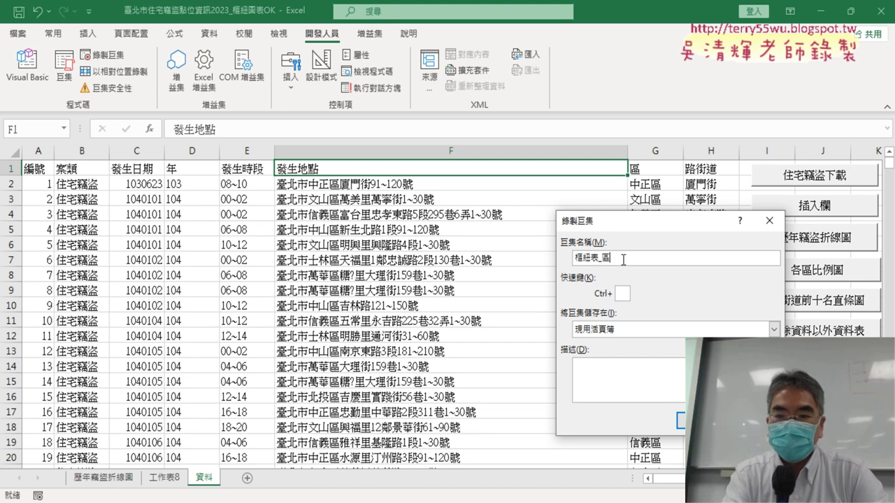
left_click(682, 420)
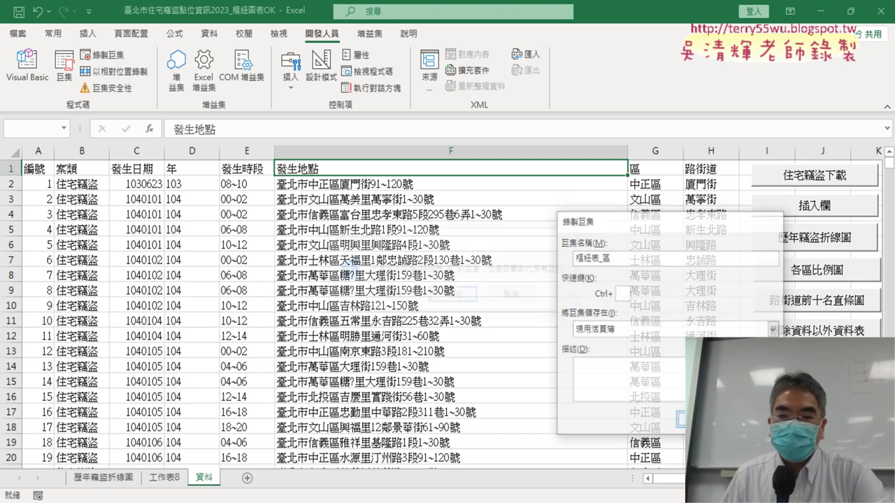
left_click(405, 299)
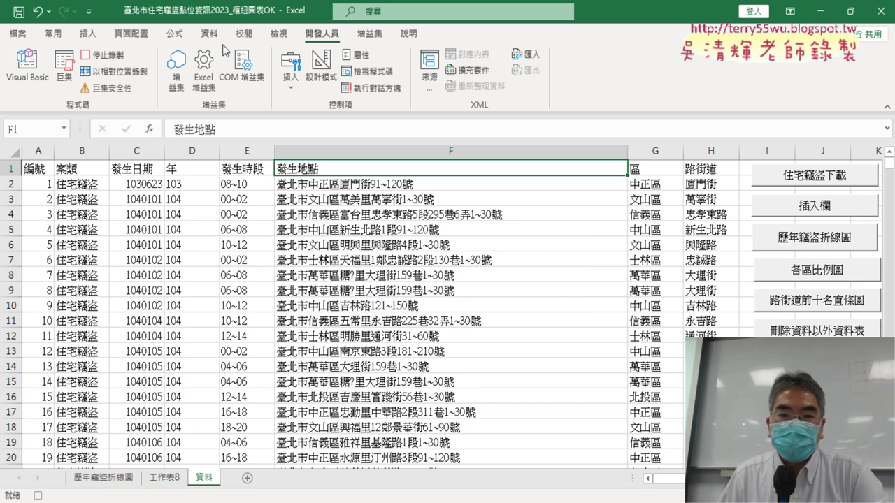
left_click(87, 33)
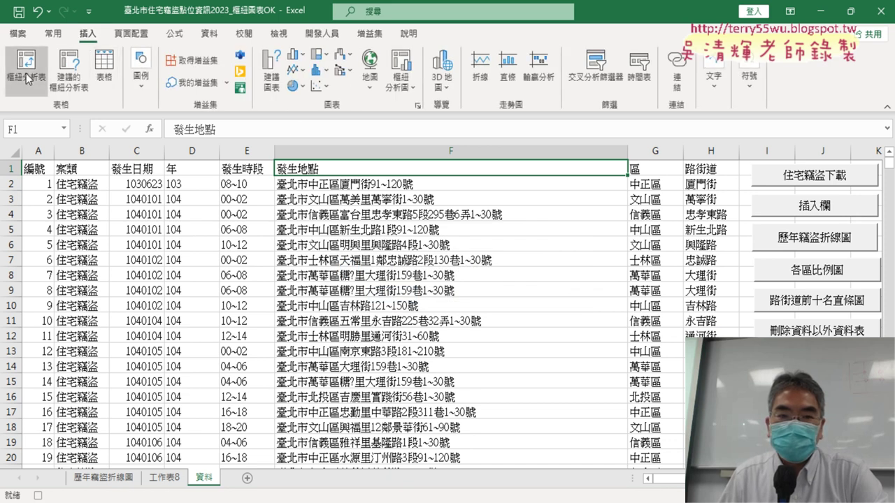
Create a 工作表9 pivot table counting cases by 區 district (total 3680) and refresh all
left_click(26, 66)
left_click(699, 447)
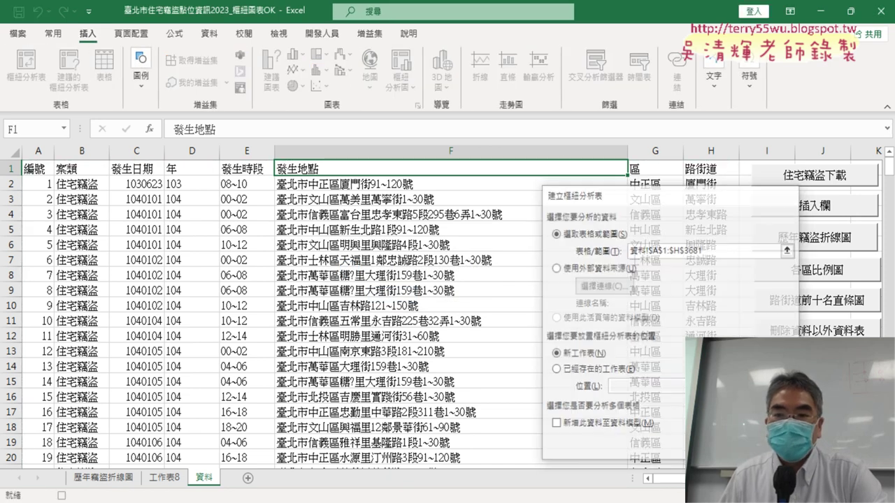
scroll(879, 289, "down", 1)
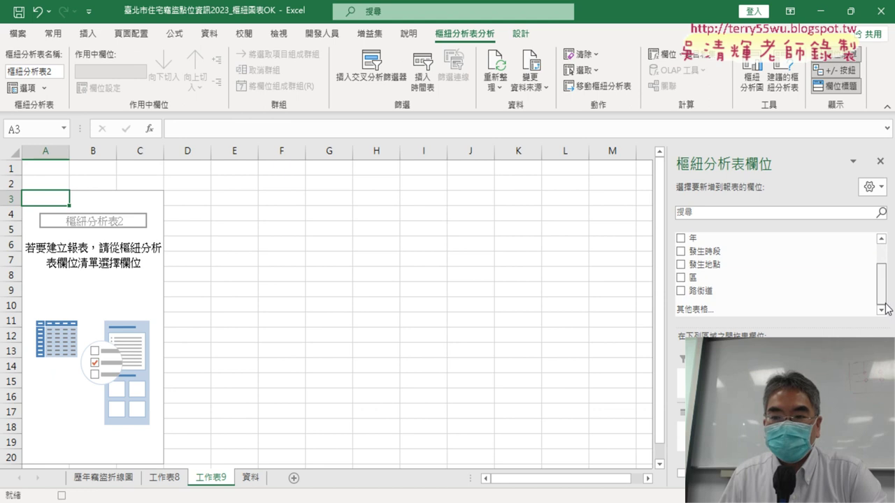
left_click(724, 279)
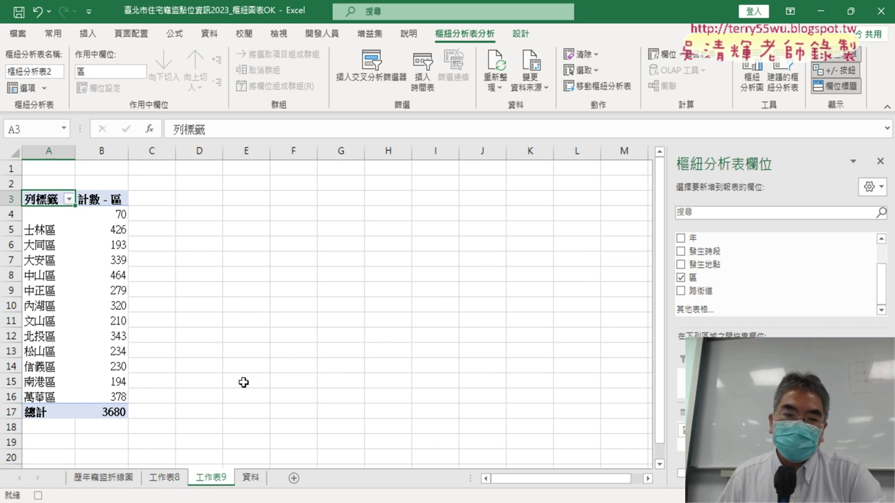
left_click(499, 66)
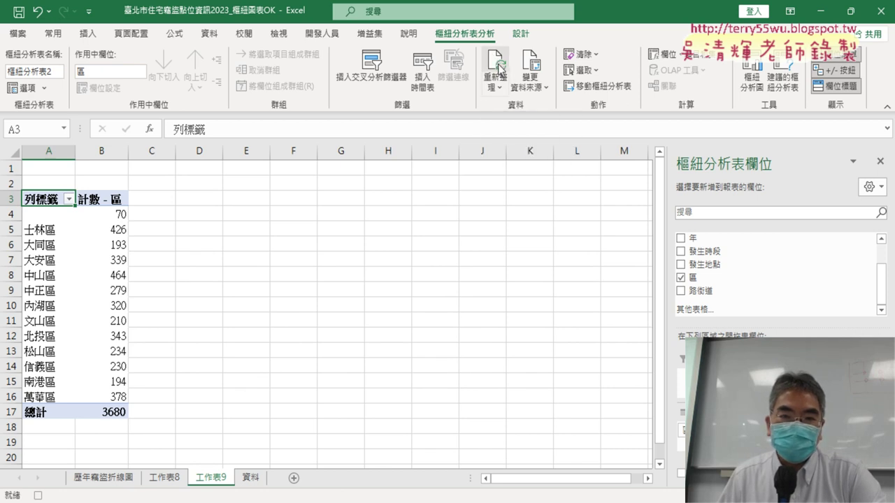
left_click(499, 85)
left_click(513, 125)
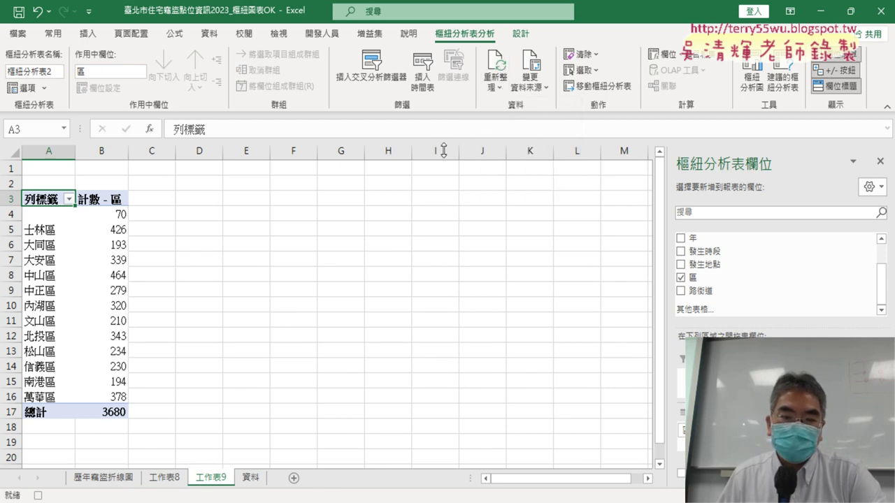